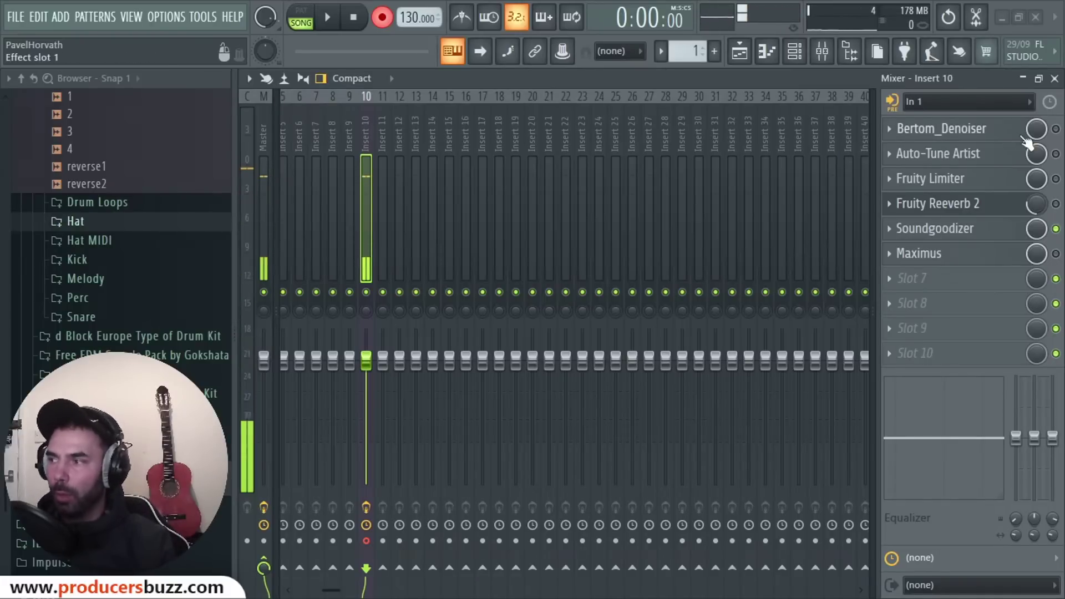
# Toggle Bertom_Denoiser on Insert 10 on and off to compare the vocal, leaving it enabled
pyautogui.click(1056, 129)
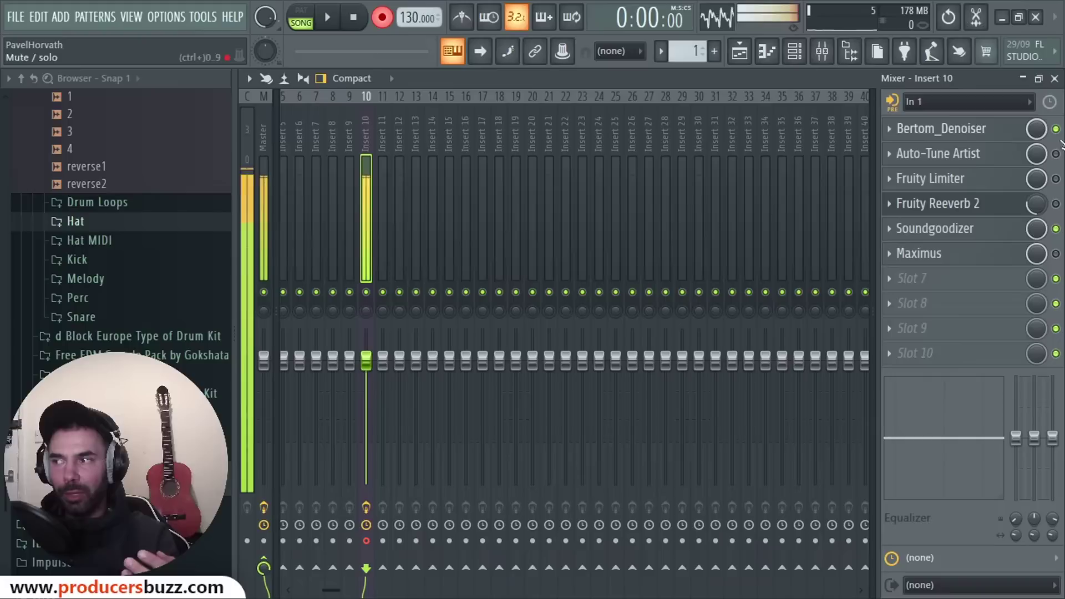
pyautogui.click(1056, 130)
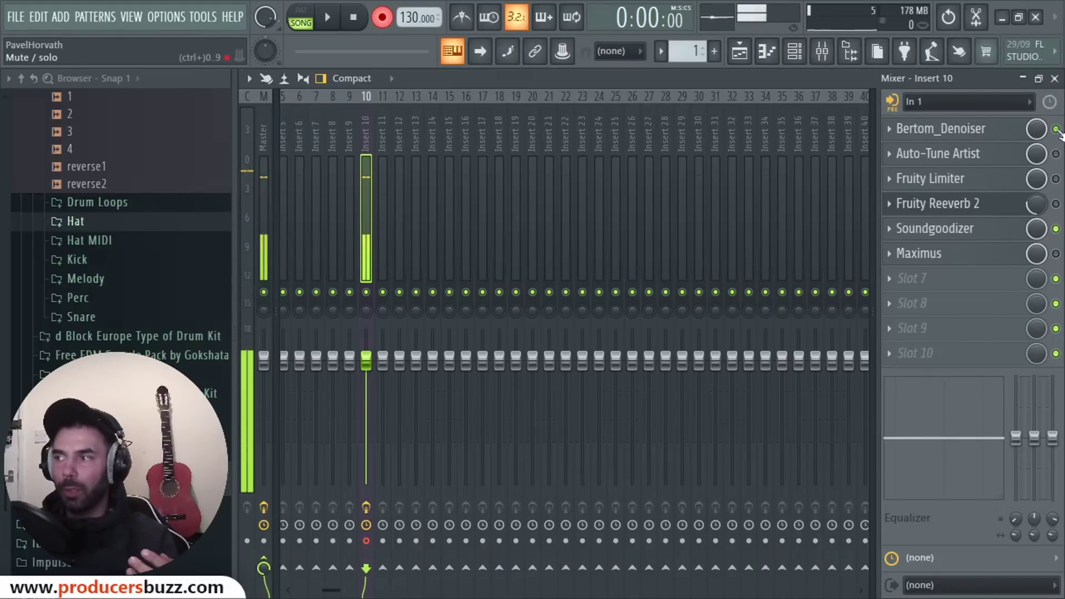
pyautogui.click(1057, 130)
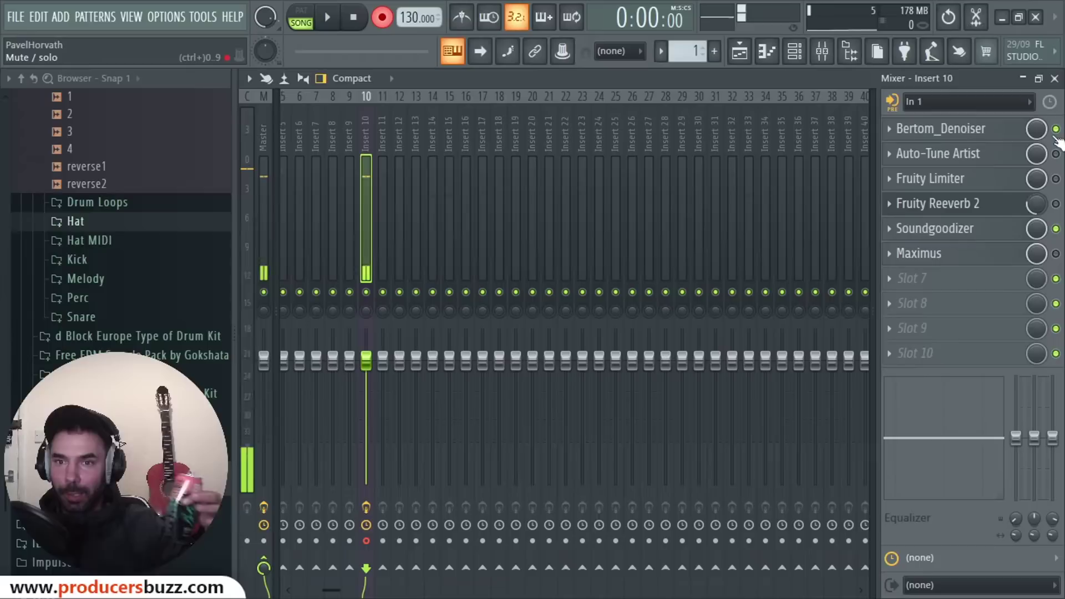
pyautogui.click(1057, 136)
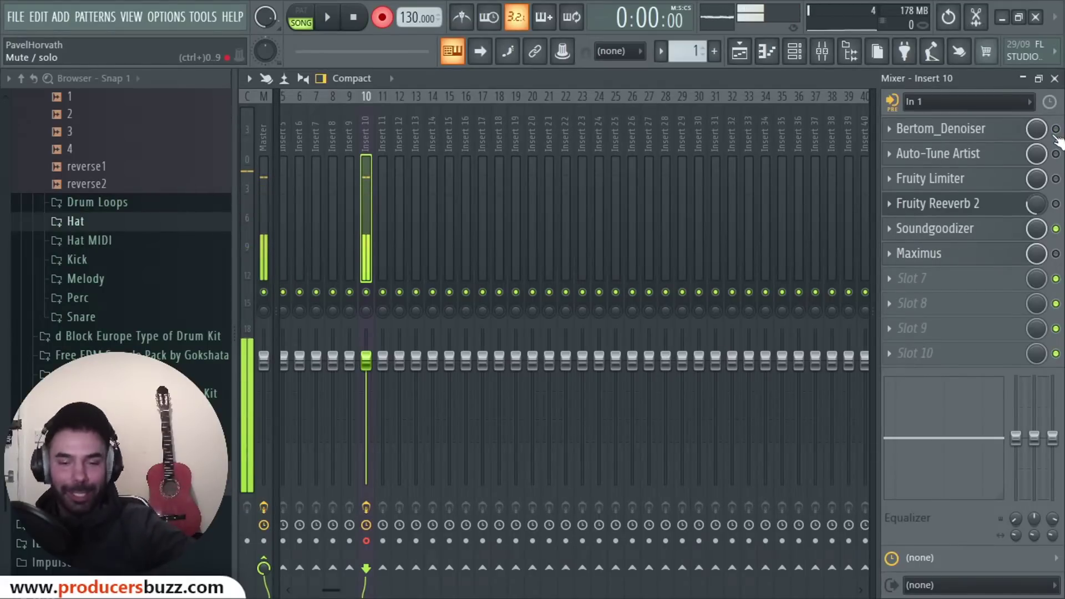
pyautogui.click(1056, 131)
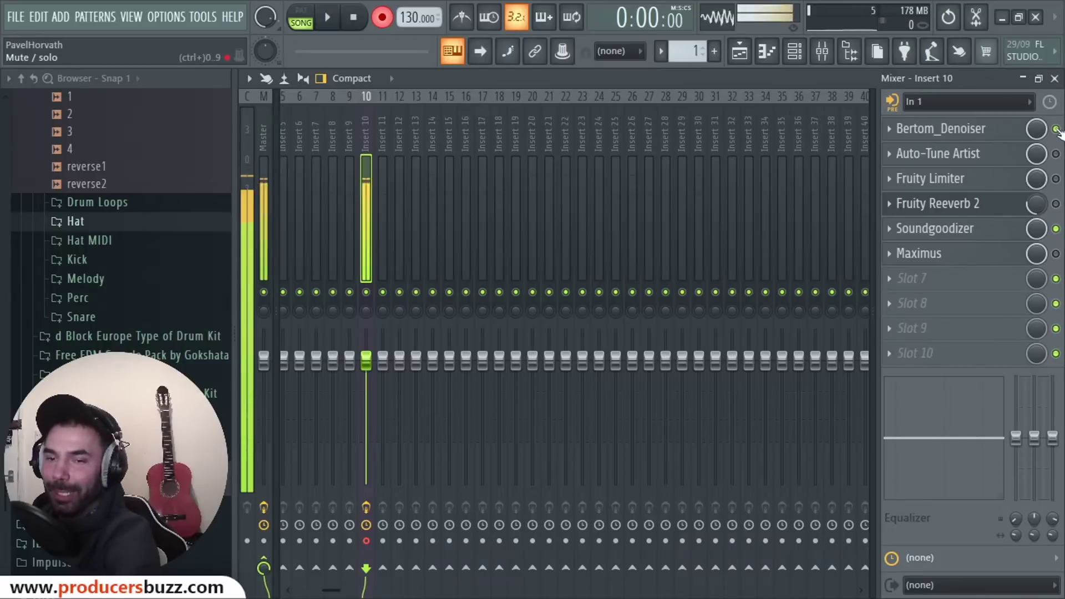
# Open the Bertom_Denoiser settings window and switch to the ProducersBuzz site in Chrome
pyautogui.click(996, 136)
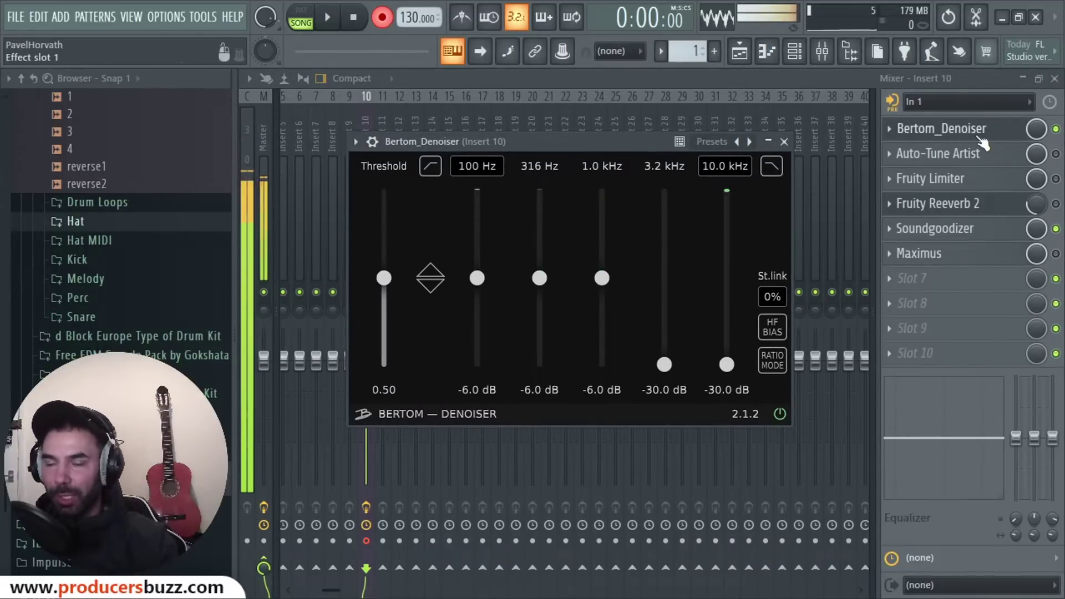
pyautogui.hotkey('alt', 'Tab')
pyautogui.press('Tab')
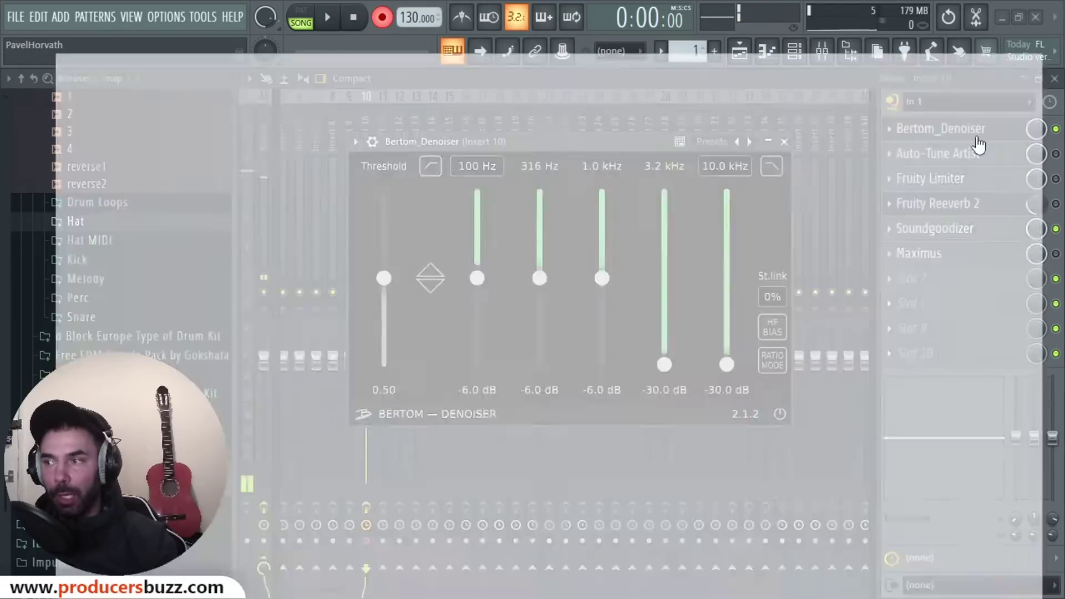
# Scroll the ProducersBuzz homepage, minimize Chrome, and nudge the Denoiser window in FL Studio
pyautogui.scroll(-7, 754, 243)
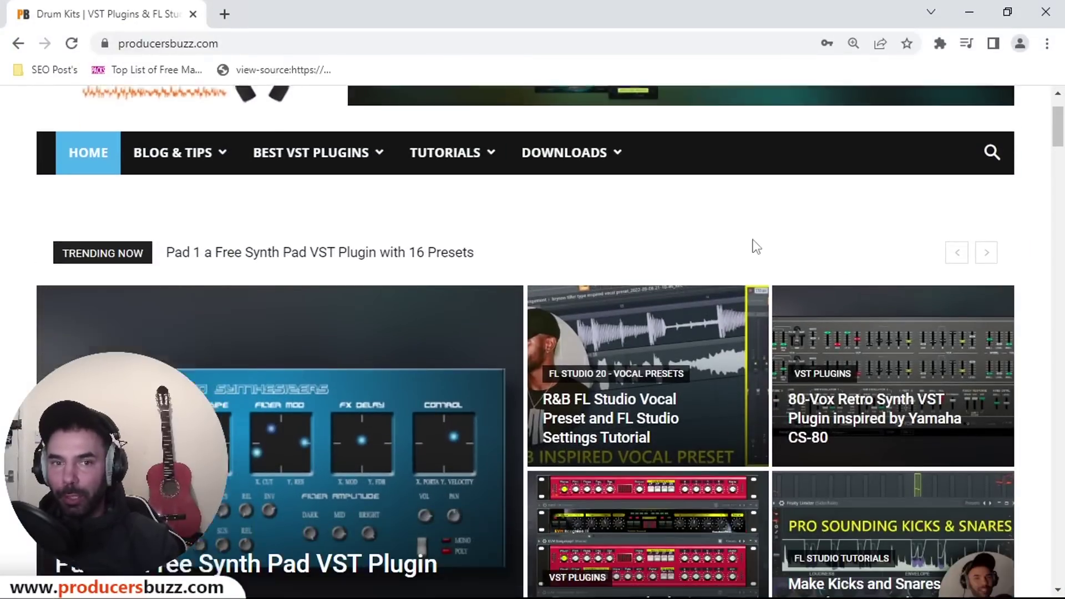
pyautogui.scroll(7, 830, 310)
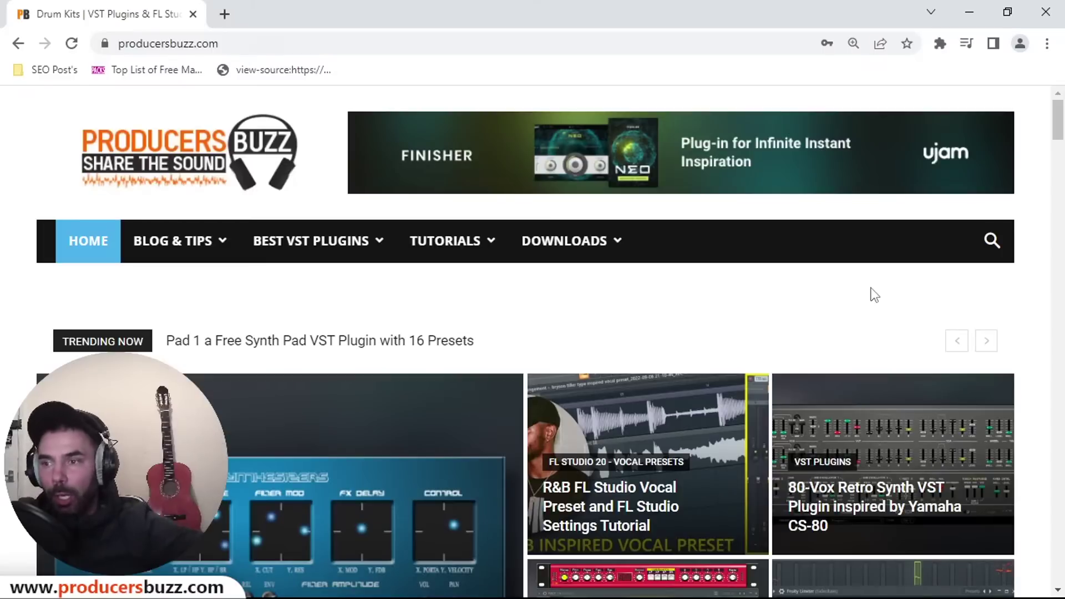
pyautogui.click(970, 13)
pyautogui.moveTo(607, 142); pyautogui.dragTo(618, 137)
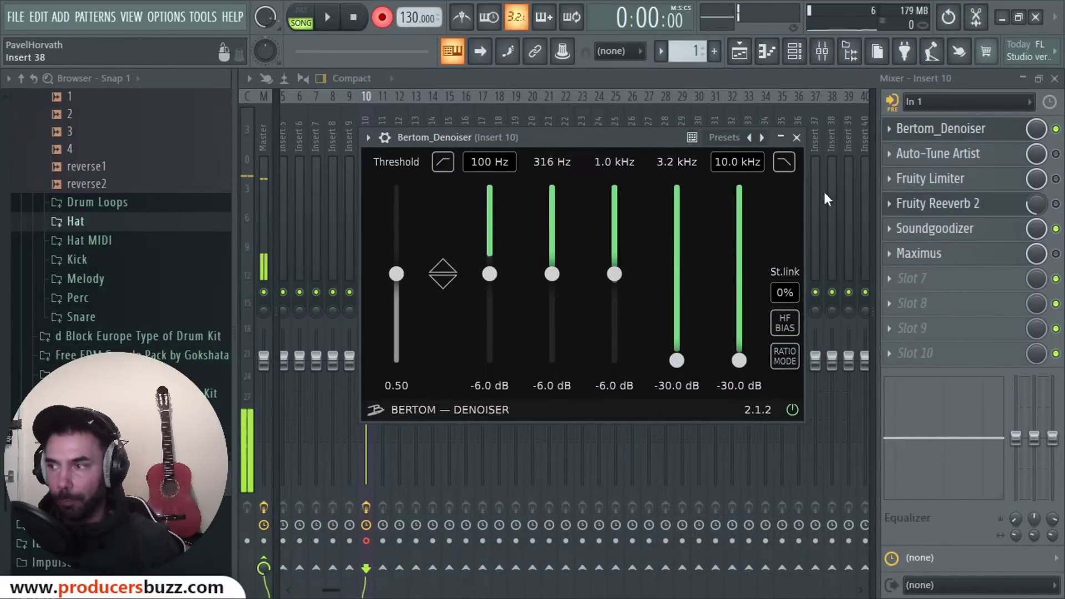
# Close the Denoiser window and delete Bertom_Denoiser from Insert 10's first effect slot
pyautogui.click(797, 137)
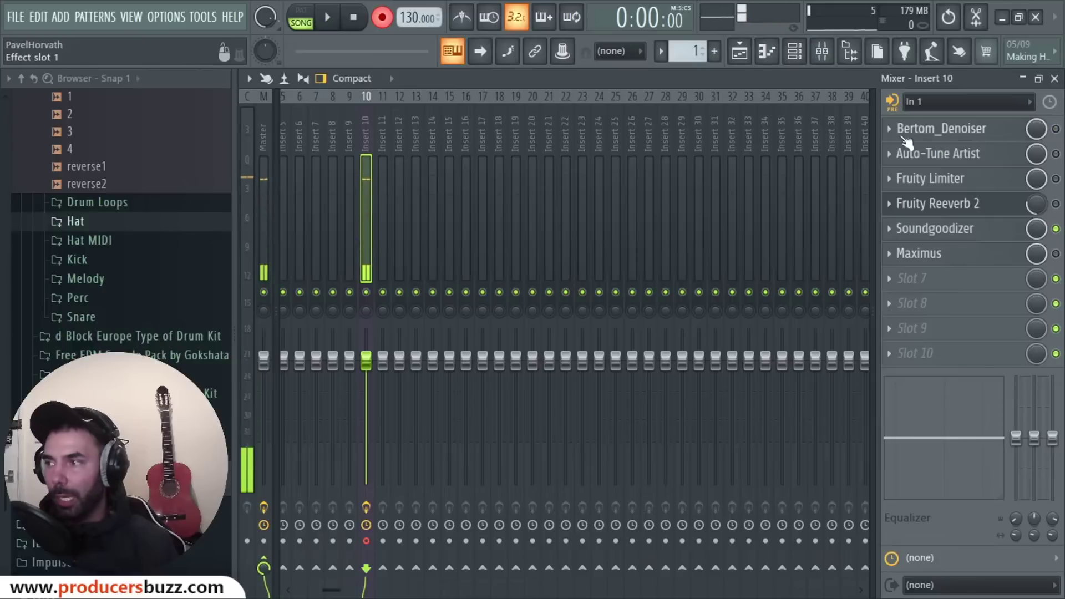
pyautogui.rightClick(906, 136)
pyautogui.click(906, 173)
pyautogui.click(613, 361)
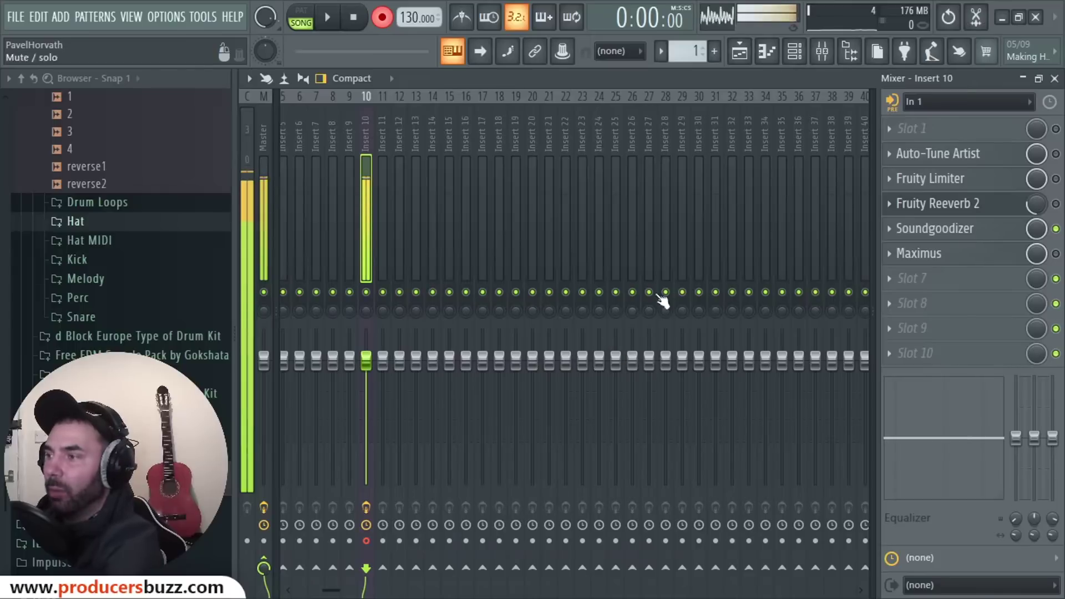
# Load a fresh Bertom_Denoiser into the empty slot via More plugins, searching 'nois'
pyautogui.click(914, 129)
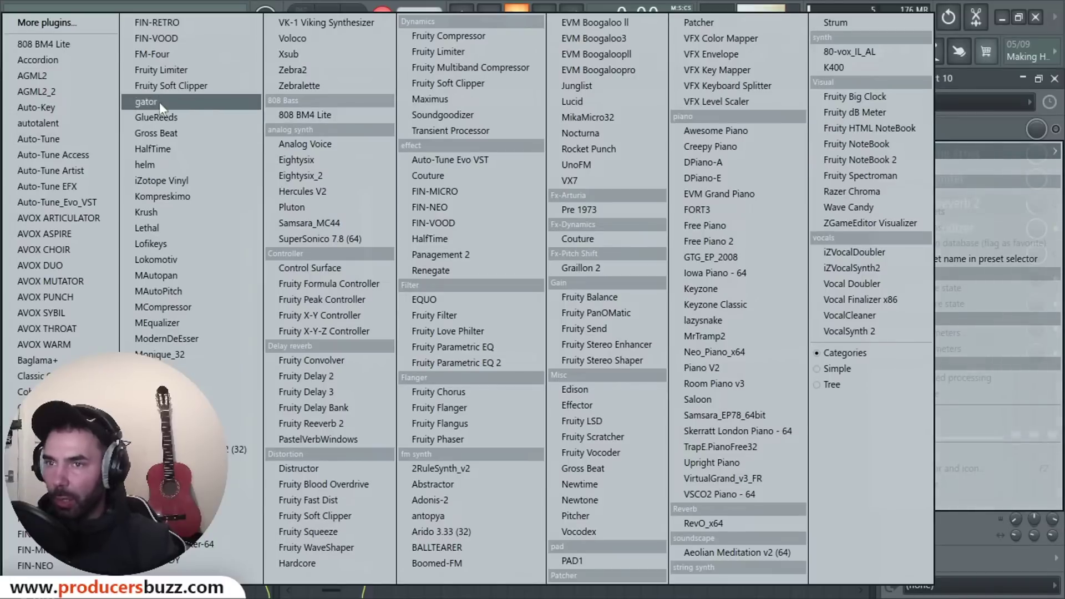
pyautogui.click(47, 23)
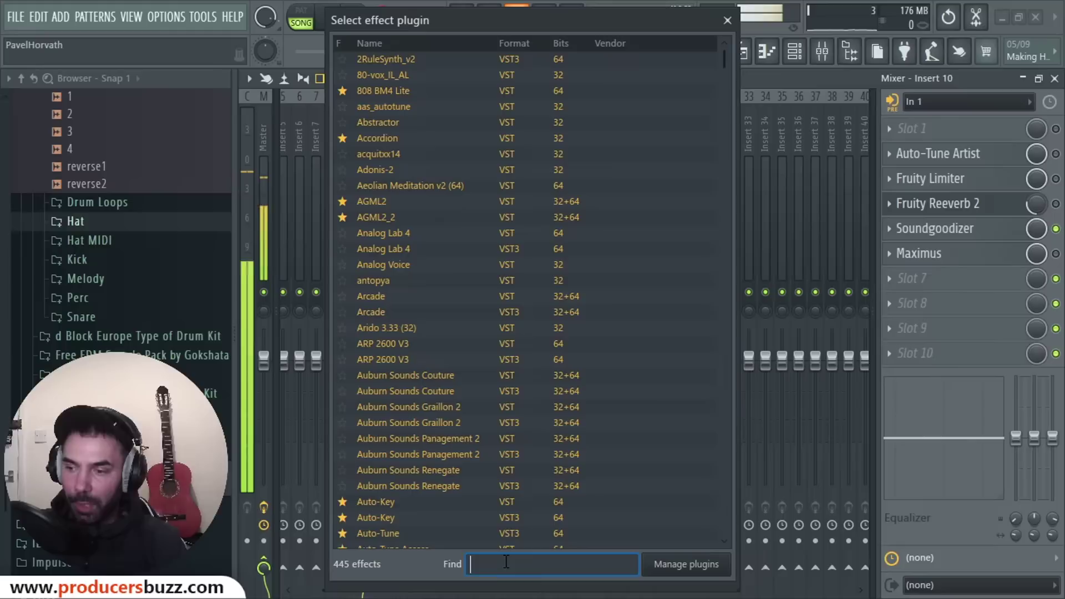
pyautogui.write('noise')
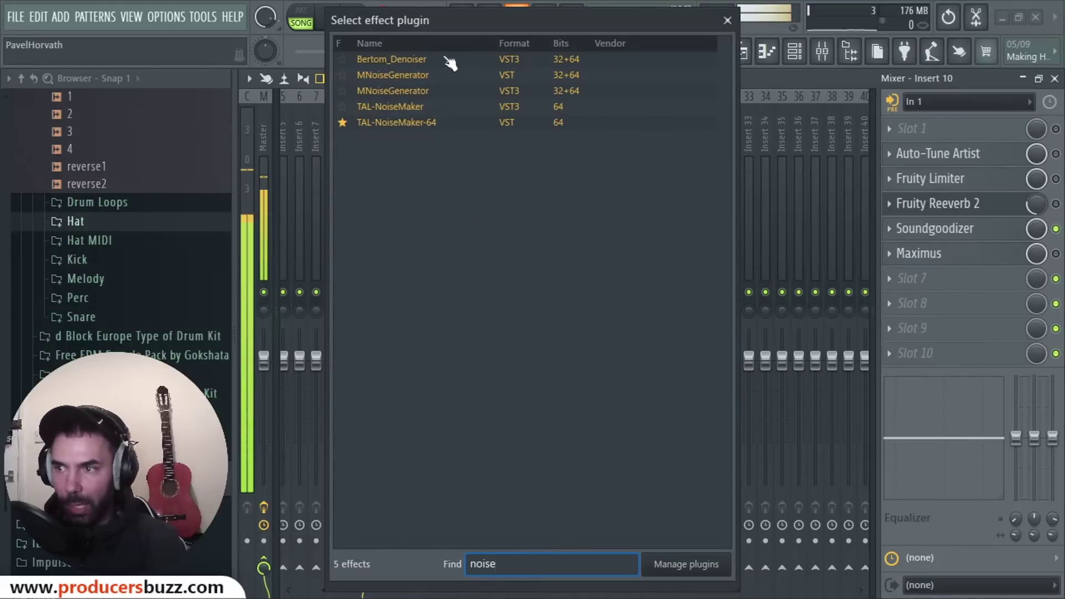
pyautogui.click(417, 63)
# Set the Denoiser Threshold to 0.50 and the 3.2 kHz and 10 kHz bands to -30.0 dB
pyautogui.moveTo(582, 145); pyautogui.dragTo(567, 146)
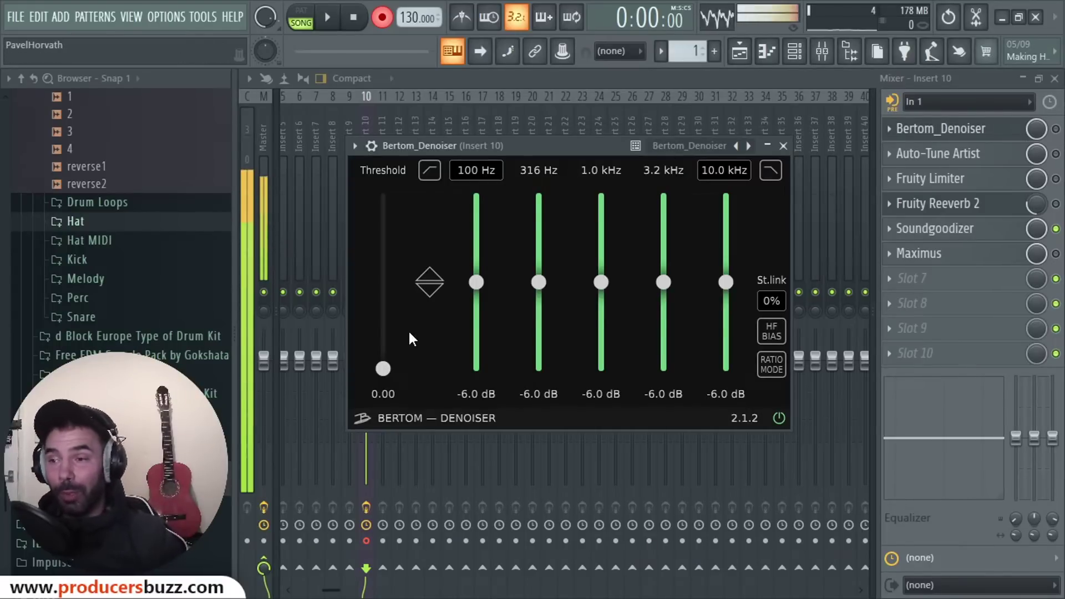
pyautogui.moveTo(384, 367); pyautogui.dragTo(383, 282)
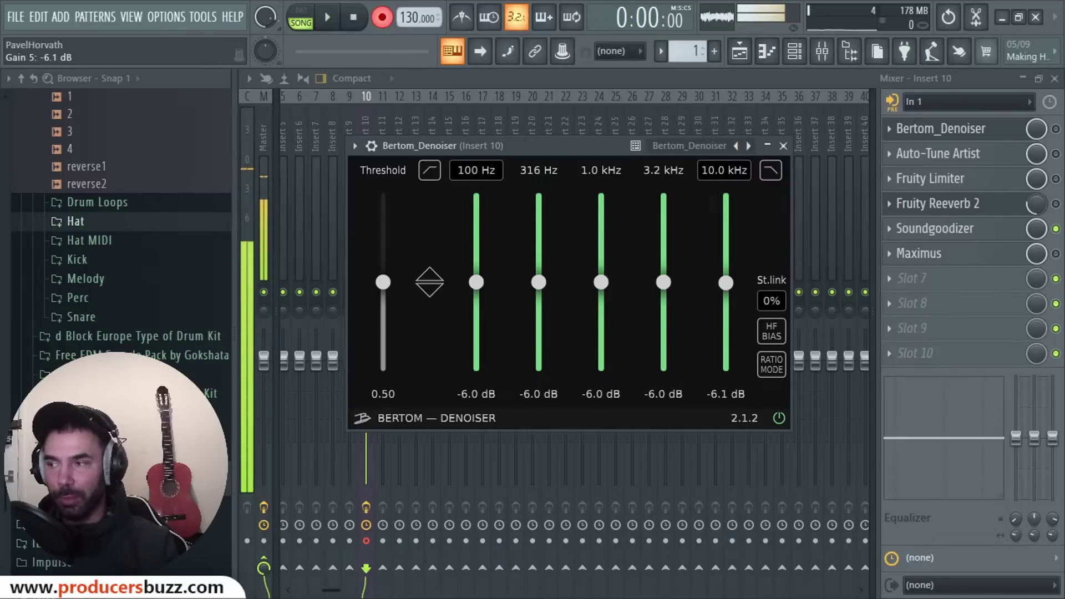
pyautogui.moveTo(726, 283); pyautogui.dragTo(727, 371)
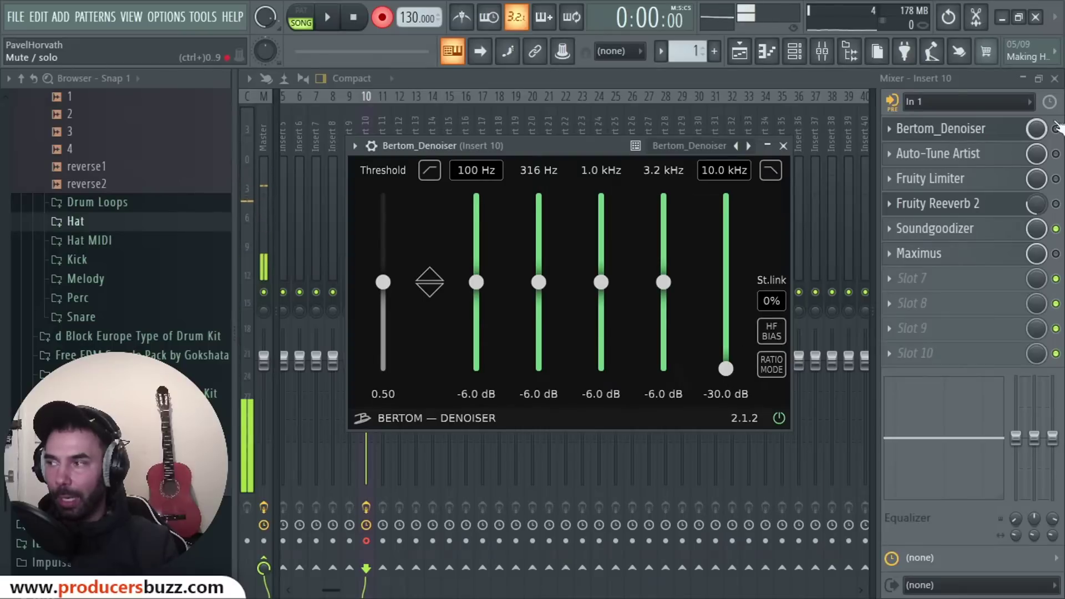
pyautogui.click(924, 129)
pyautogui.click(924, 129)
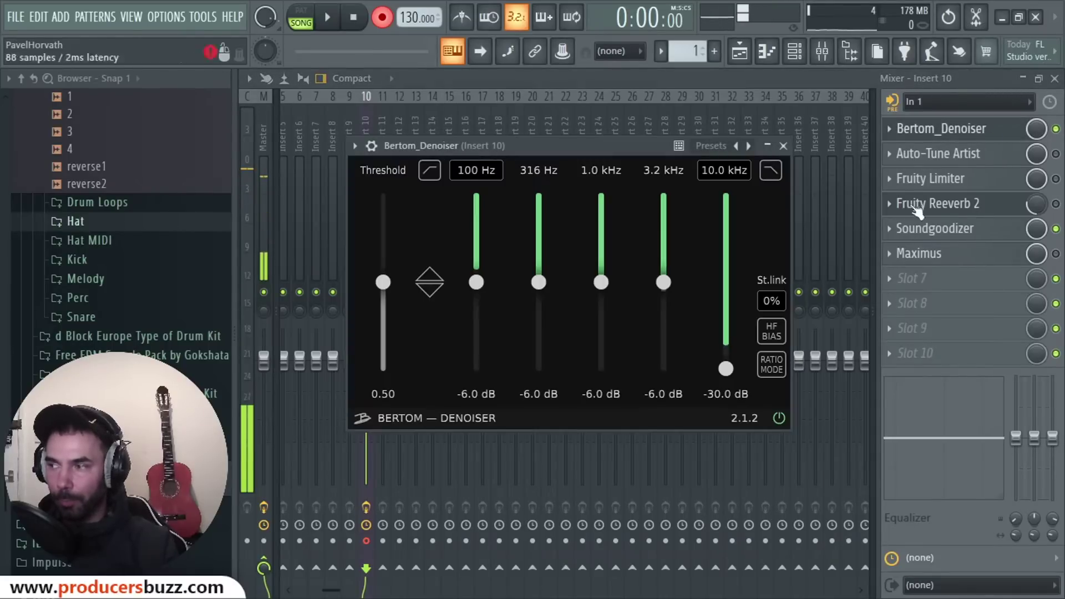
pyautogui.moveTo(724, 364); pyautogui.dragTo(726, 286)
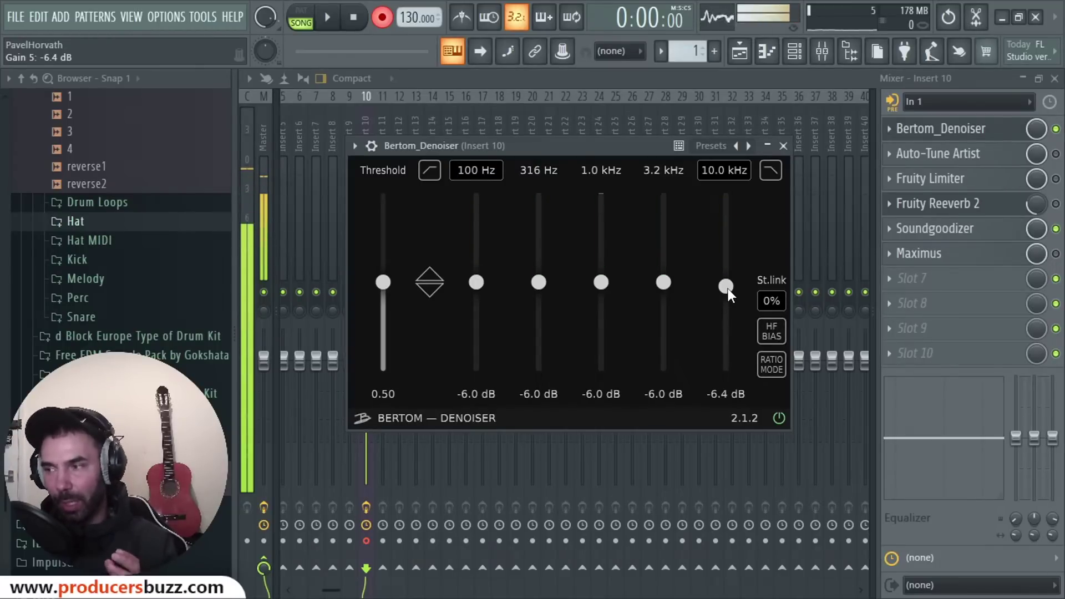
pyautogui.moveTo(725, 286); pyautogui.dragTo(726, 368)
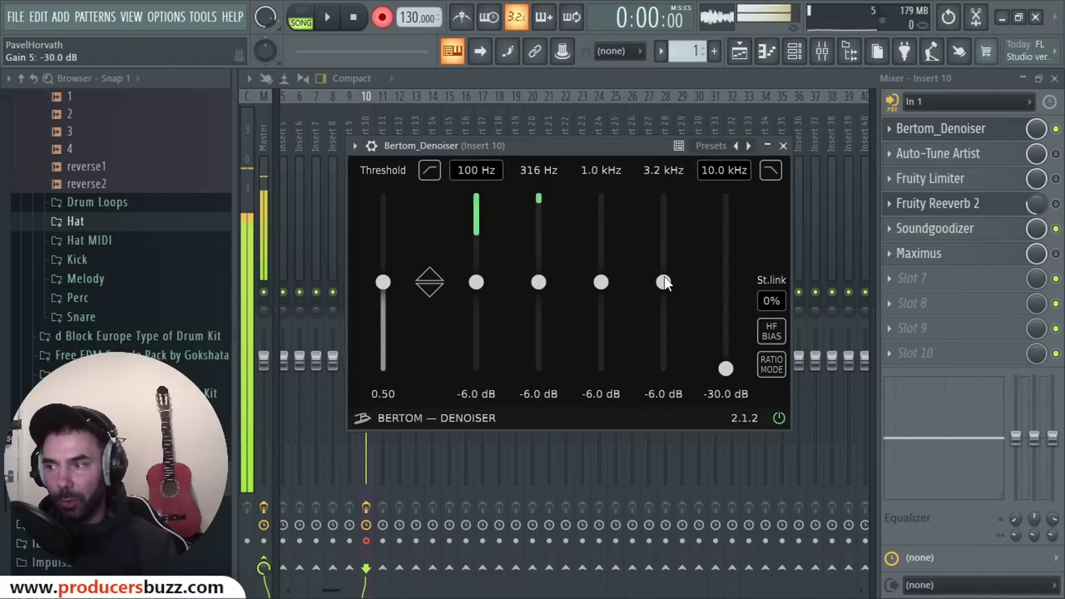
pyautogui.moveTo(665, 283); pyautogui.dragTo(664, 369)
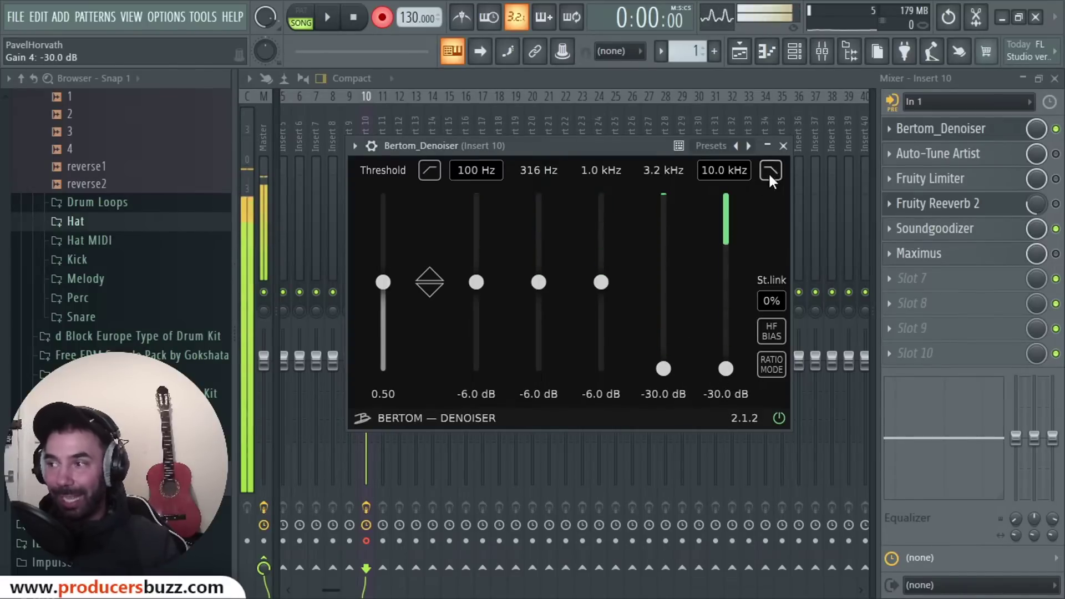
pyautogui.click(783, 146)
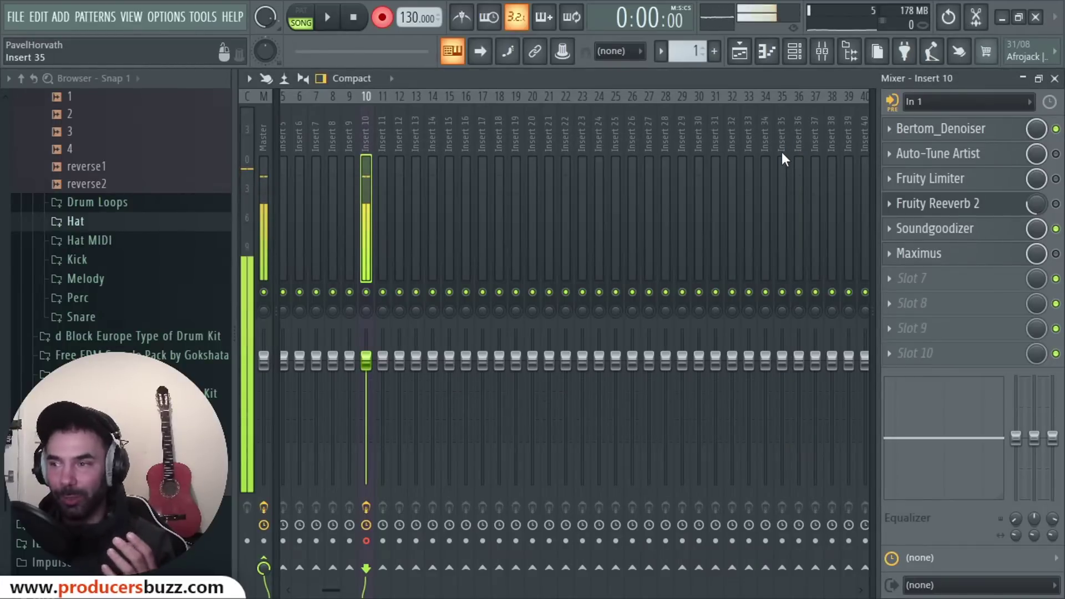
# Switch the tuned Bertom_Denoiser off, on, and off again on Insert 10 to compare
pyautogui.click(1057, 131)
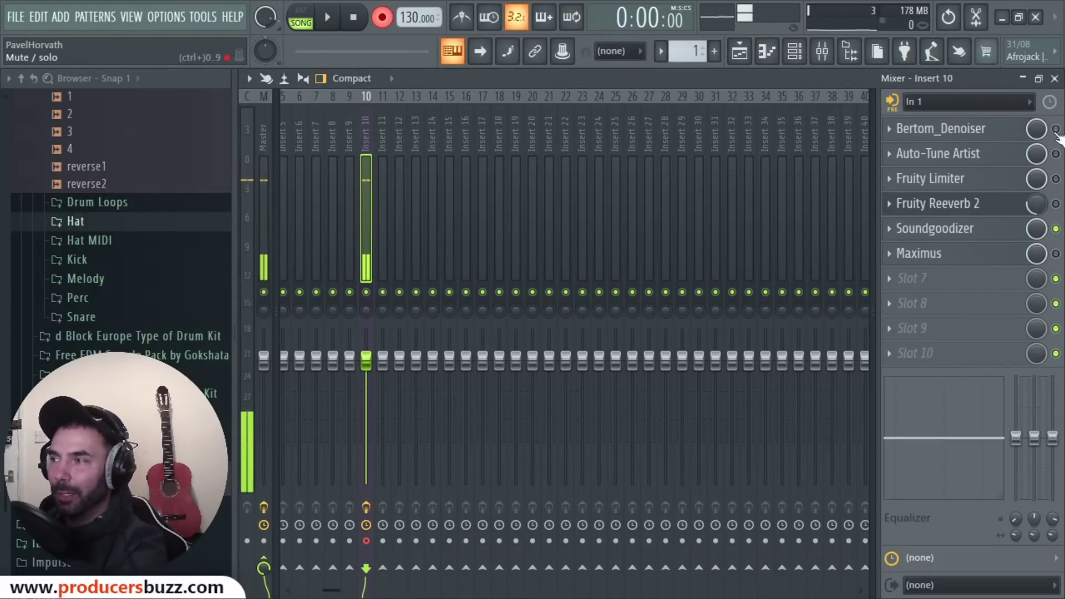
pyautogui.click(1056, 130)
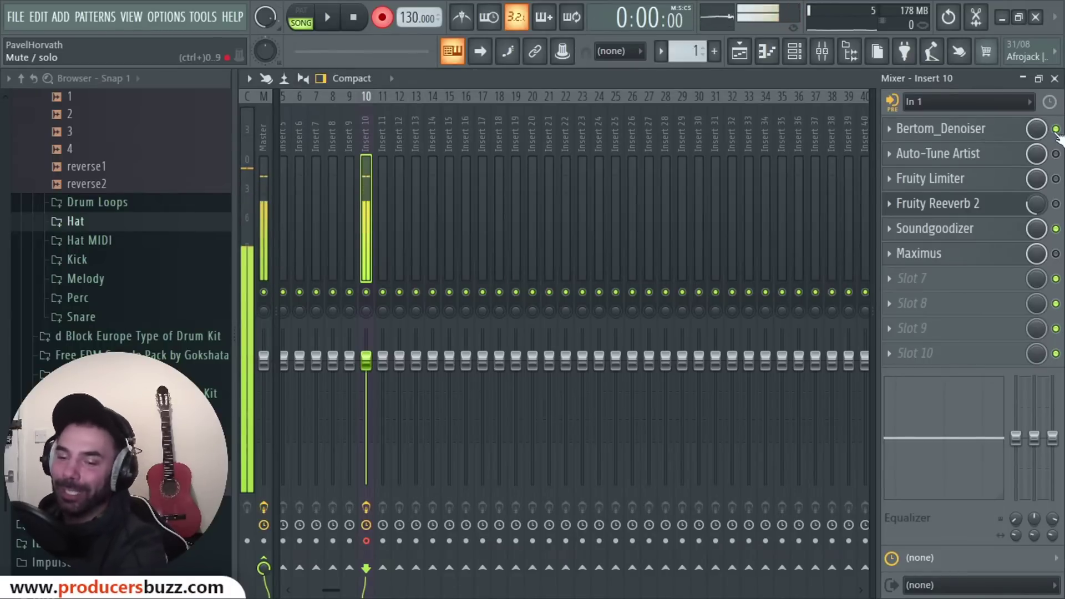
pyautogui.click(1056, 130)
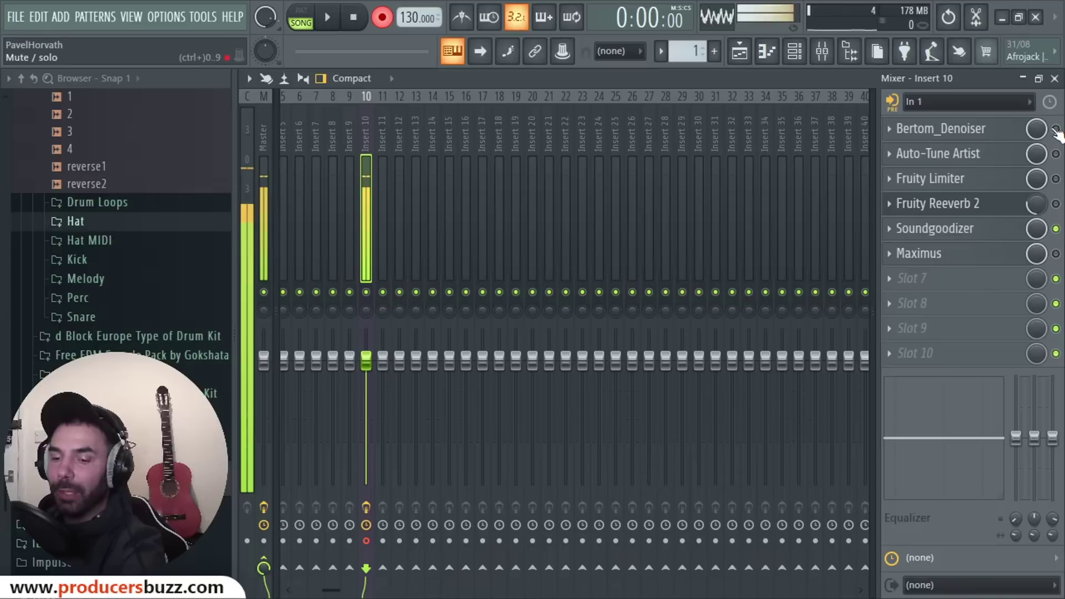
# Open Bertom_Denoiser and enable Auto-Tune Artist, Fruity Limiter, Fruity Reeverb 2 and Maximus on Insert 10
pyautogui.click(1056, 130)
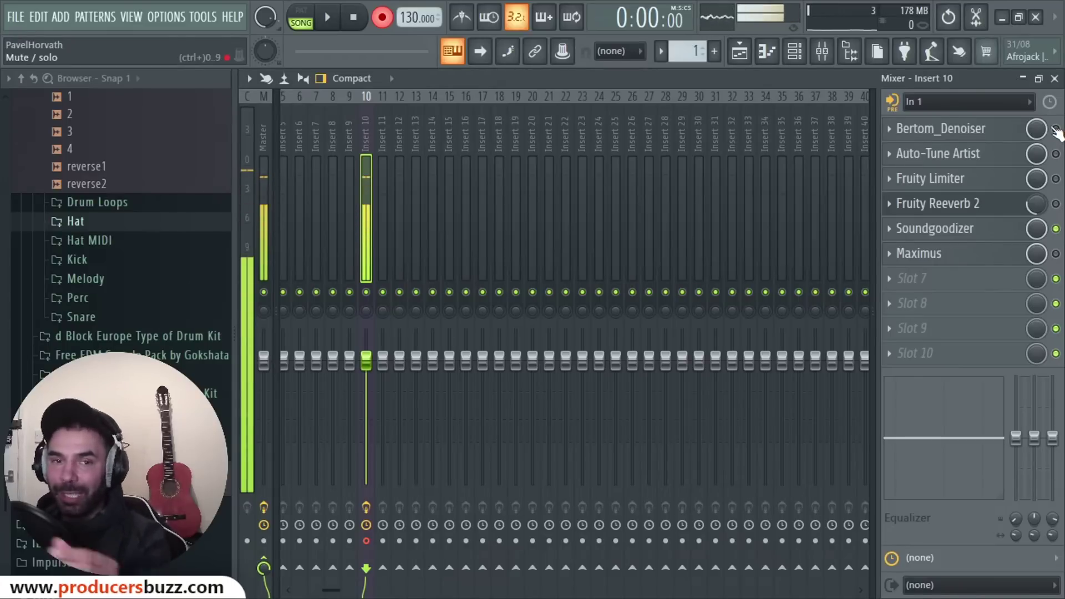
pyautogui.click(964, 129)
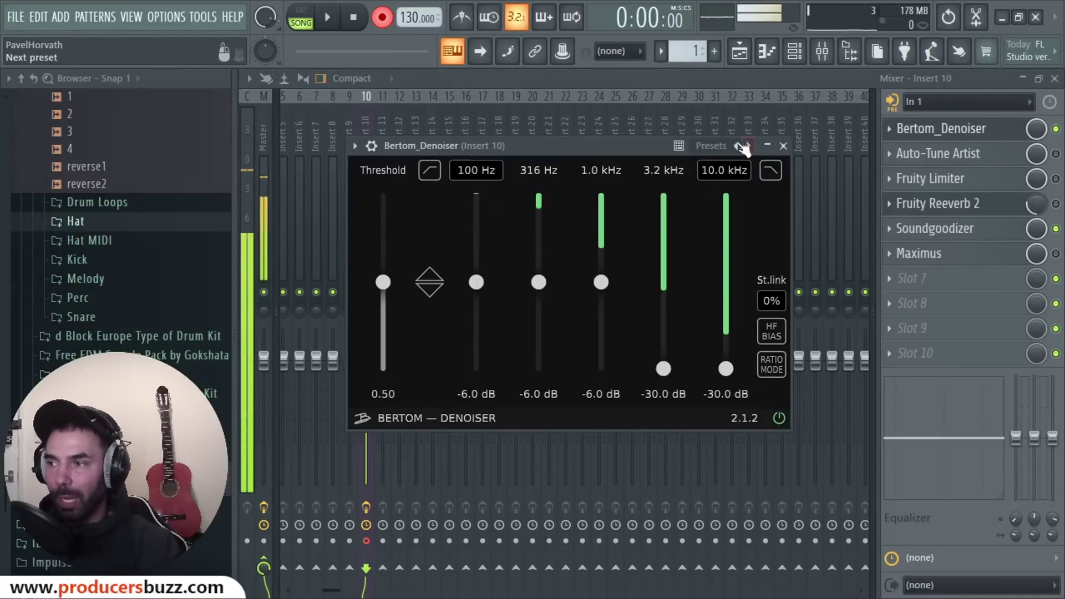
pyautogui.moveTo(610, 148); pyautogui.dragTo(627, 147)
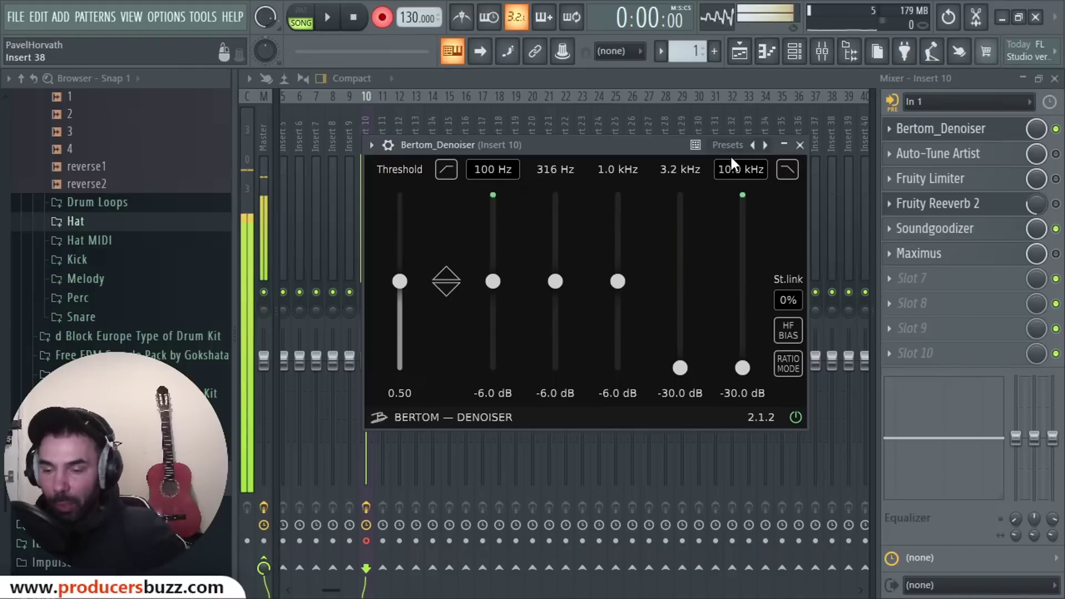
pyautogui.click(1056, 153)
pyautogui.click(1056, 179)
pyautogui.click(1056, 204)
pyautogui.click(1056, 253)
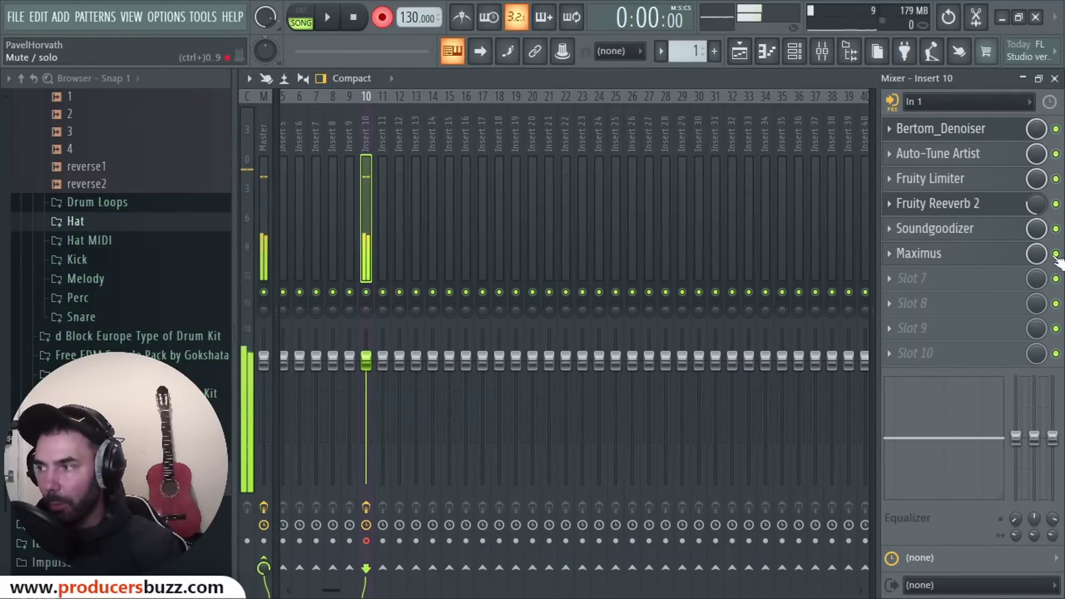
# Record a vocal take onto Track 1 from the playlist, then reopen the mixer
pyautogui.click(1055, 78)
pyautogui.click(497, 78)
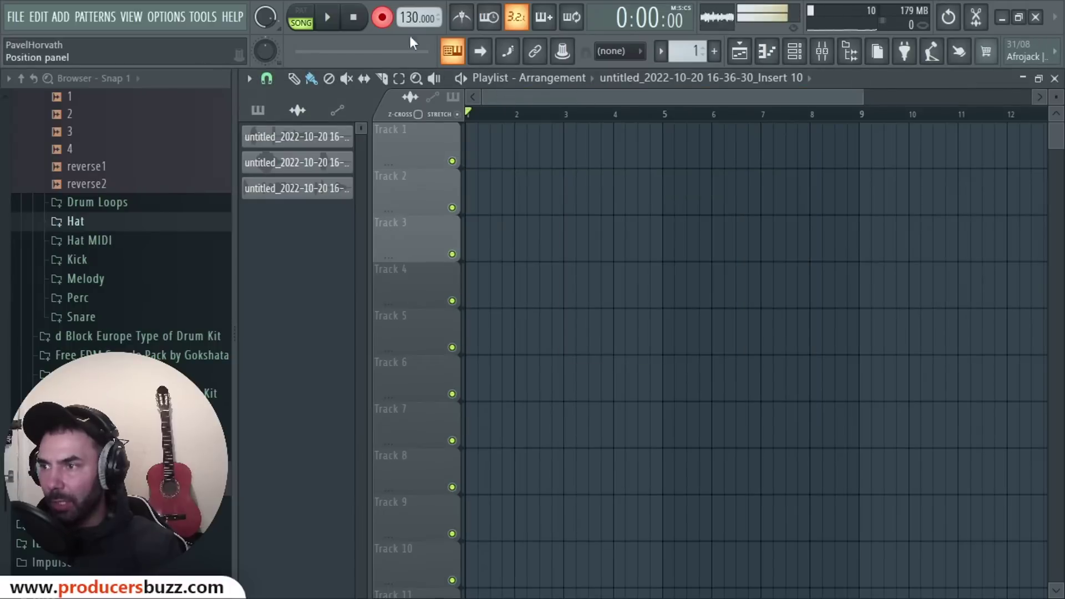
pyautogui.click(328, 17)
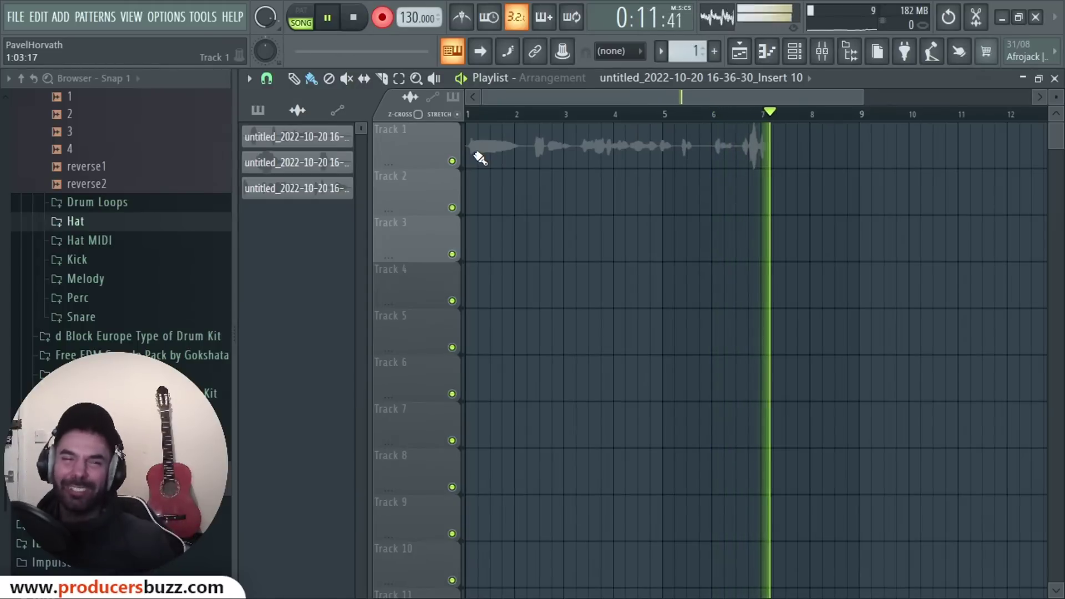
pyautogui.click(354, 21)
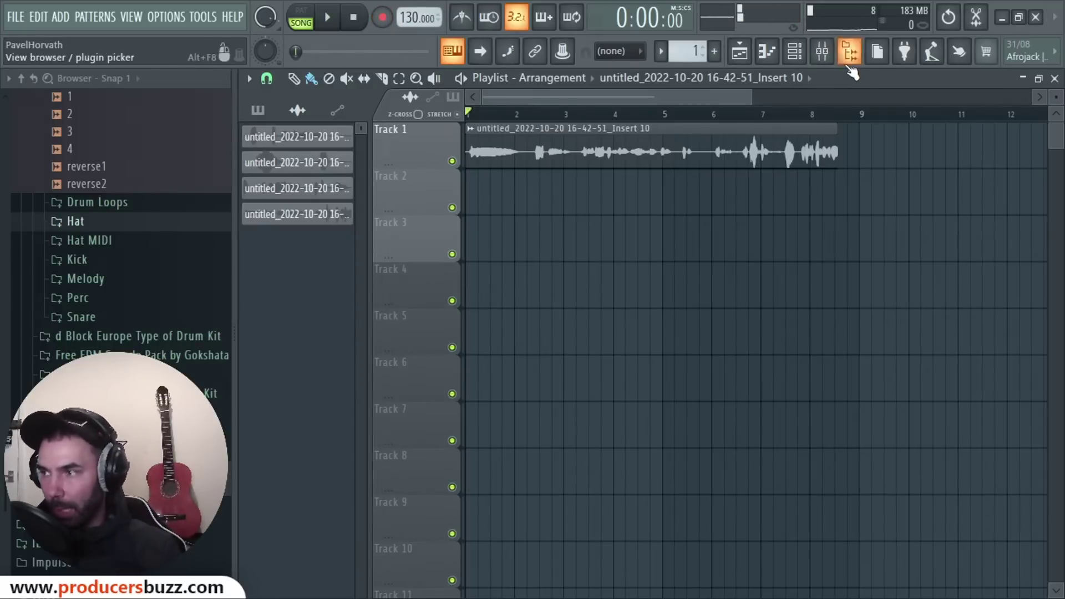
pyautogui.click(823, 51)
# Switch off Auto-Tune Artist and Fruity Limiter on Insert 10 and return to the playlist
pyautogui.click(1056, 153)
pyautogui.click(1056, 179)
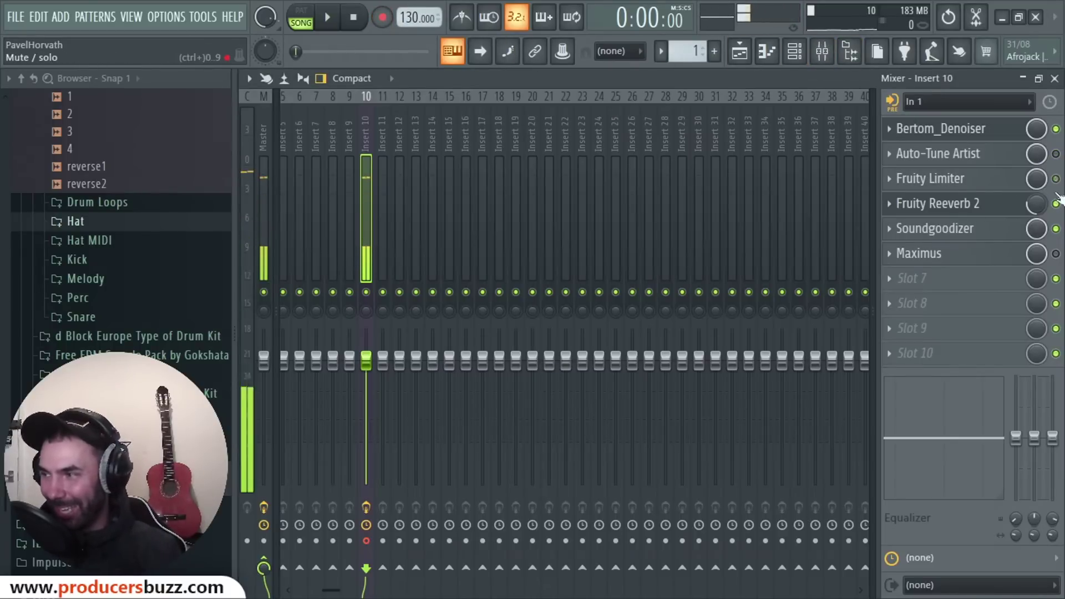
pyautogui.click(1055, 79)
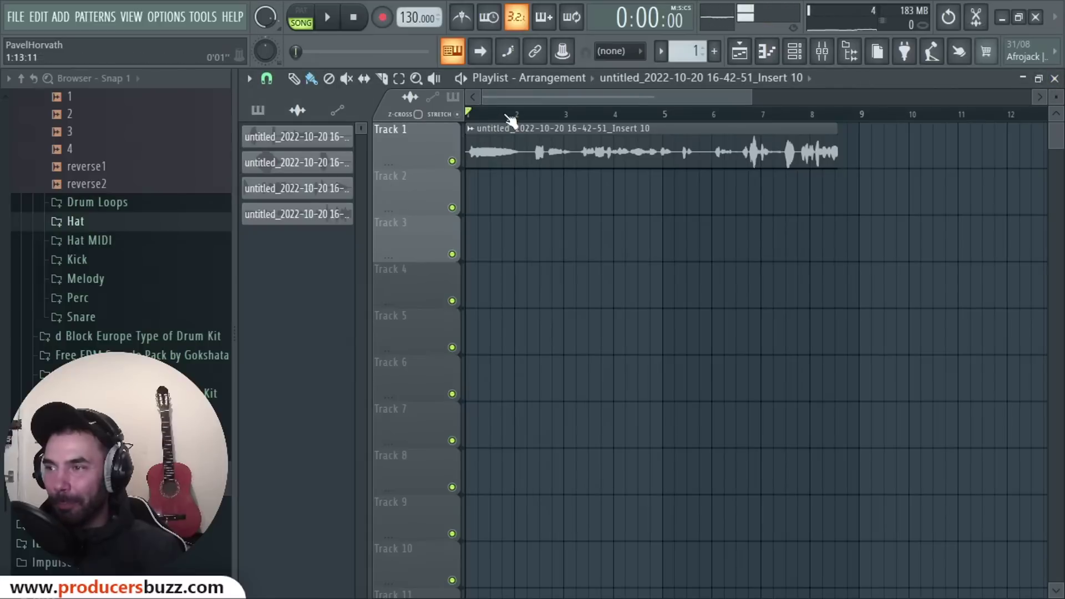
pyautogui.click(820, 51)
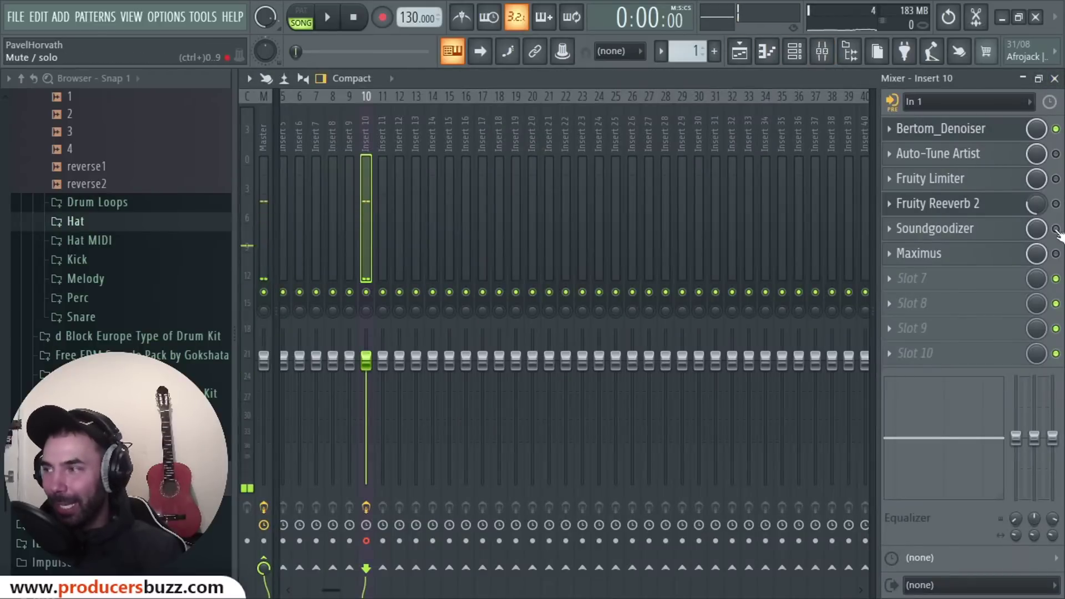
pyautogui.click(1055, 78)
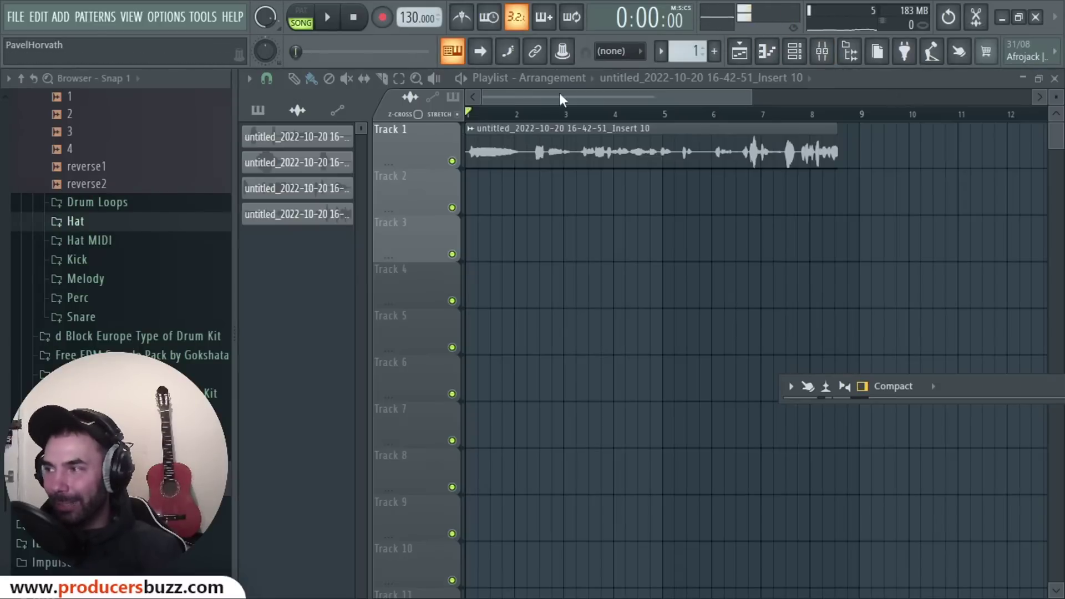
# Play back the Track 1 vocal take, stop it, and reopen the mixer
pyautogui.click(331, 19)
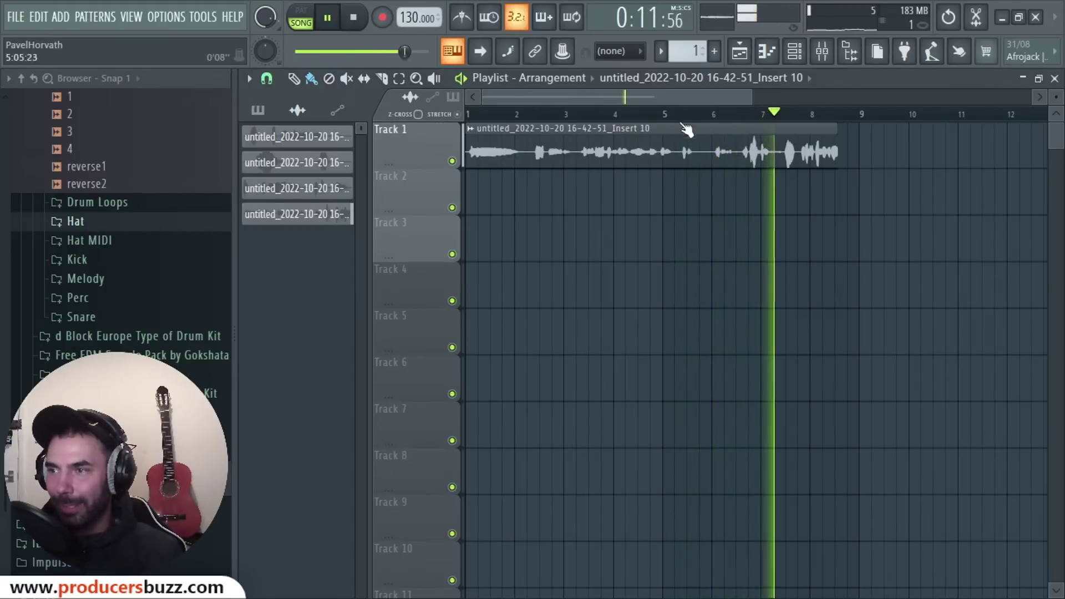
pyautogui.press('space')
pyautogui.click(832, 53)
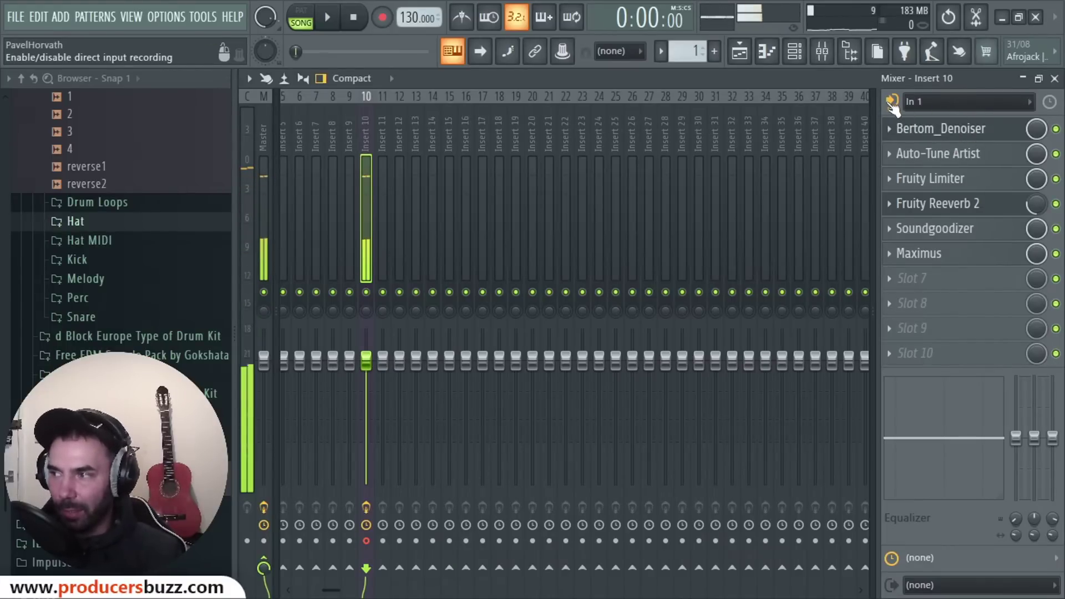
# Set Insert 10's direct input to POST and start recording a new vocal take on Track 2
pyautogui.click(892, 102)
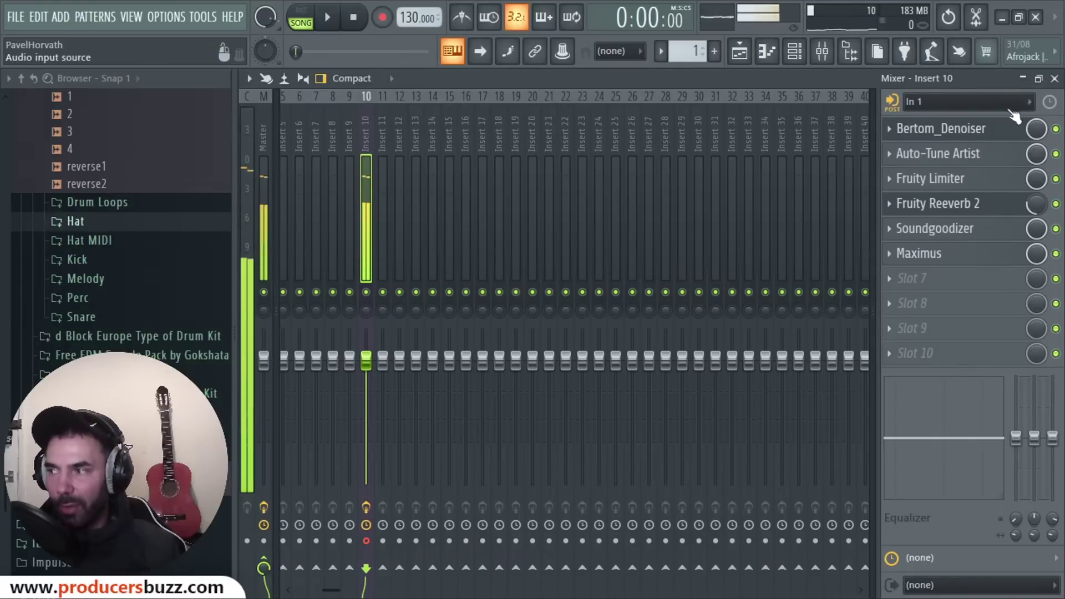
pyautogui.click(1055, 79)
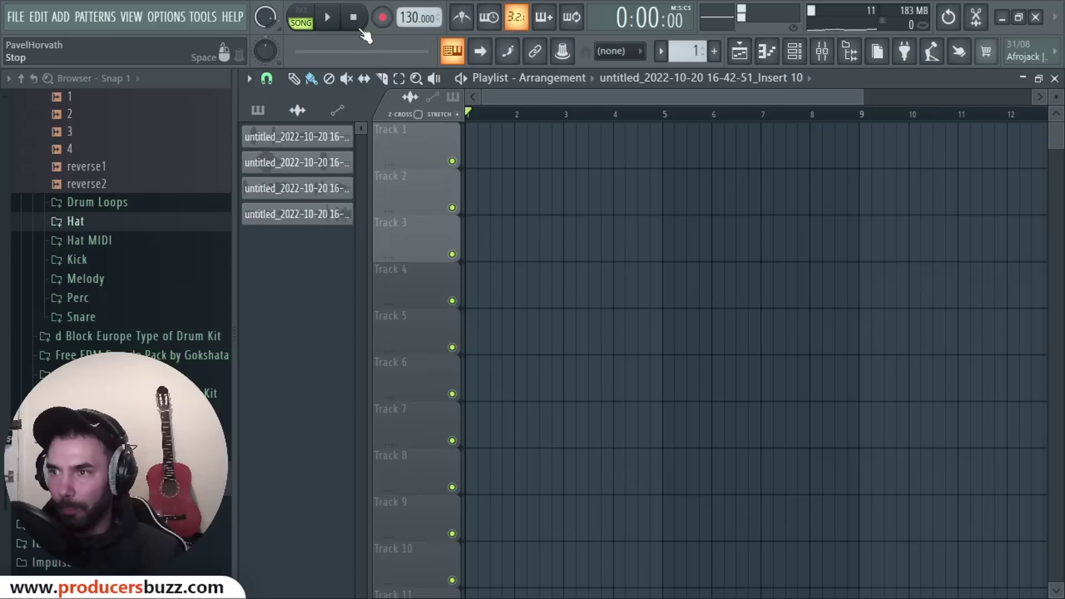
pyautogui.click(327, 17)
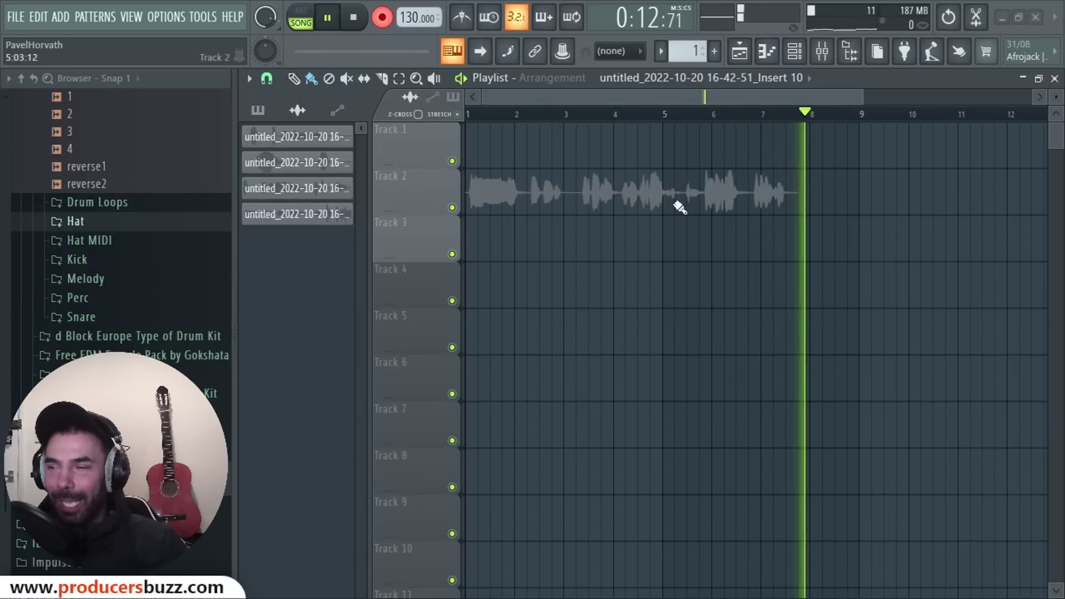
# Stop the Track 2 recording, play the take back, and reopen the mixer for Insert 10
pyautogui.click(355, 17)
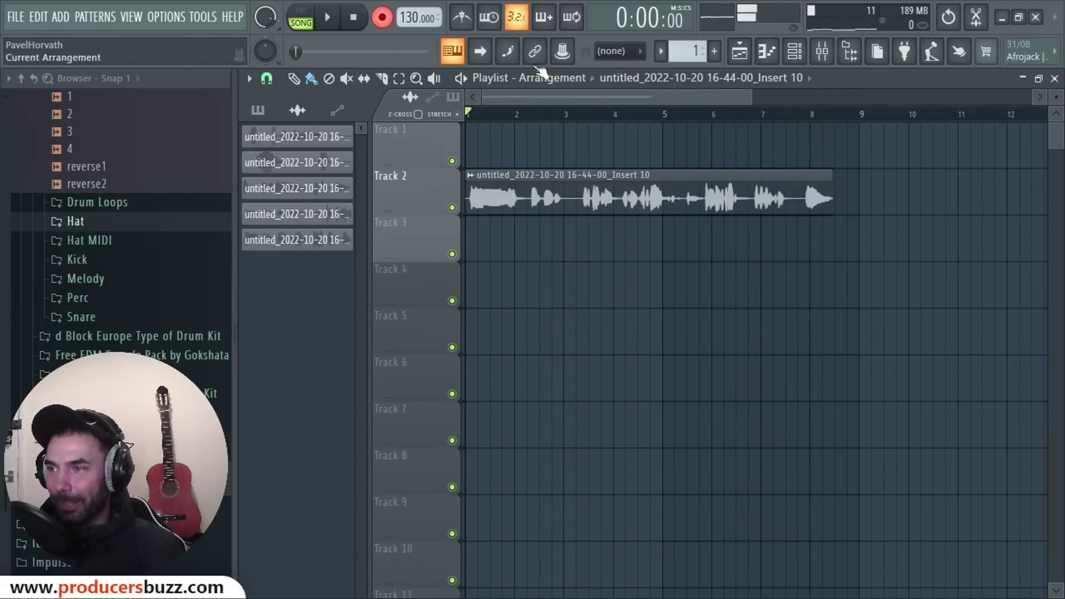
pyautogui.click(331, 21)
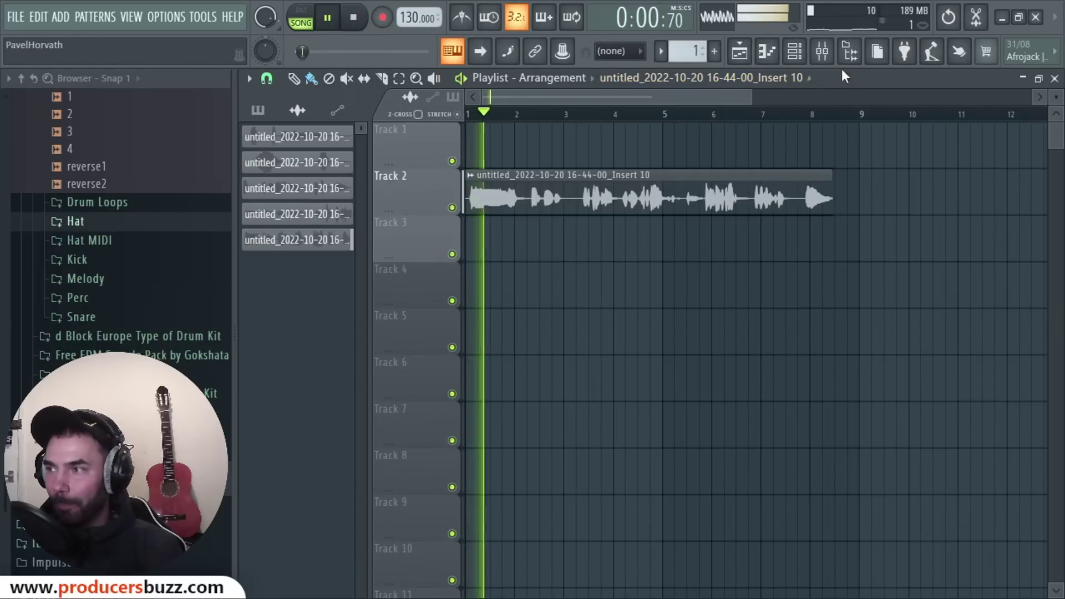
pyautogui.click(823, 51)
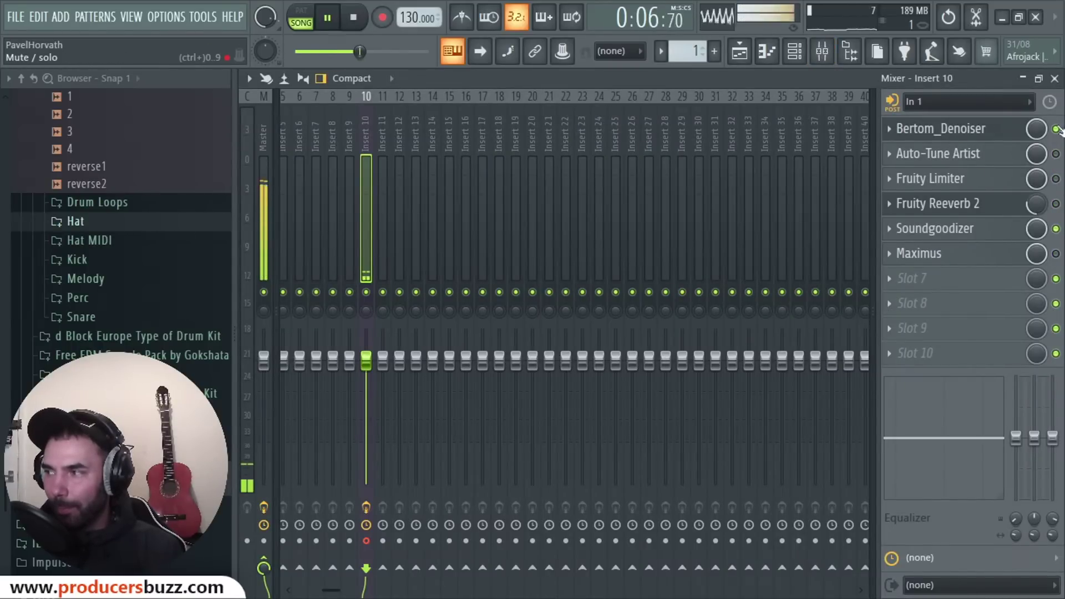
pyautogui.click(1055, 78)
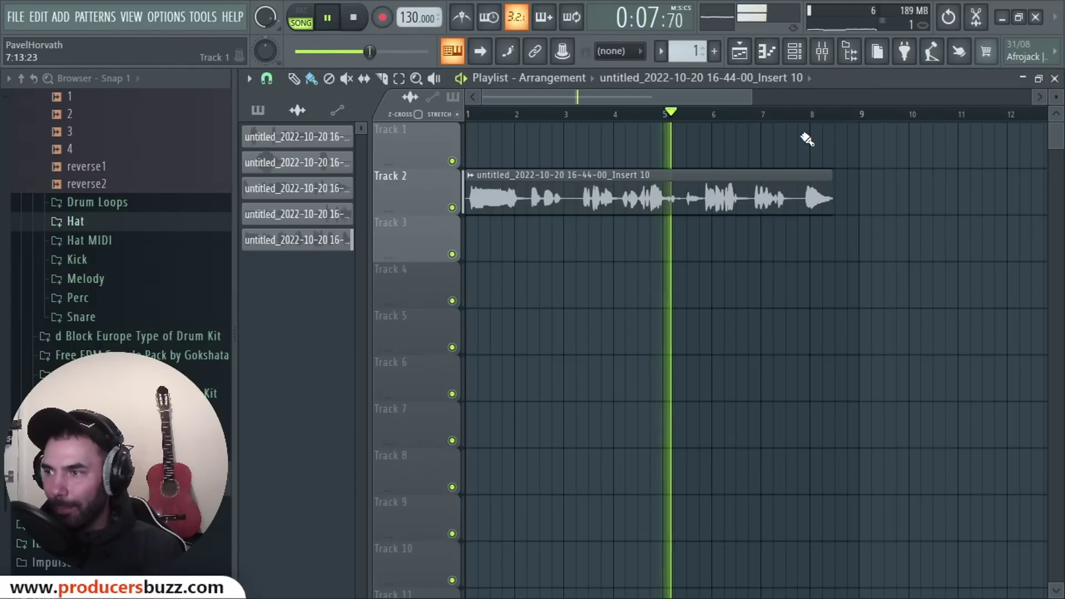
pyautogui.click(356, 20)
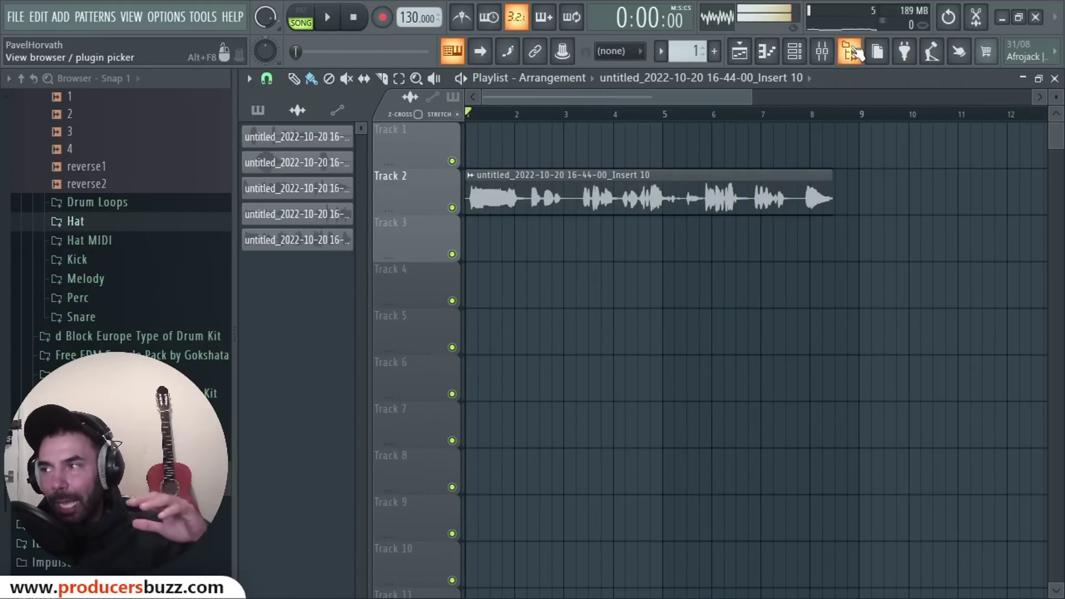
pyautogui.click(822, 51)
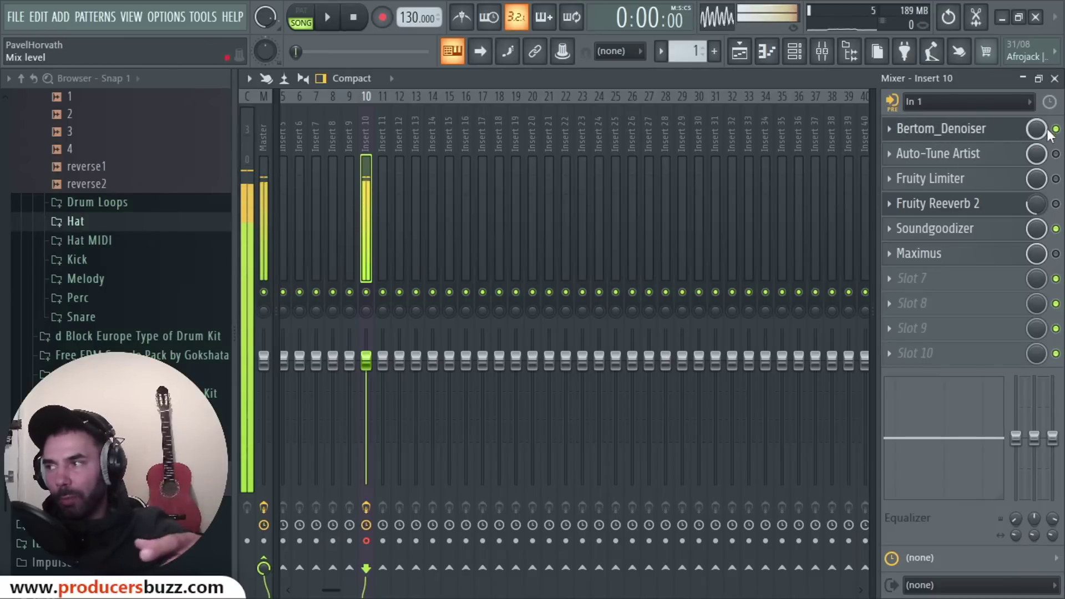
# Set Insert 10 to POST recording and toggle Bertom_Denoiser off and back on to compare
pyautogui.click(894, 103)
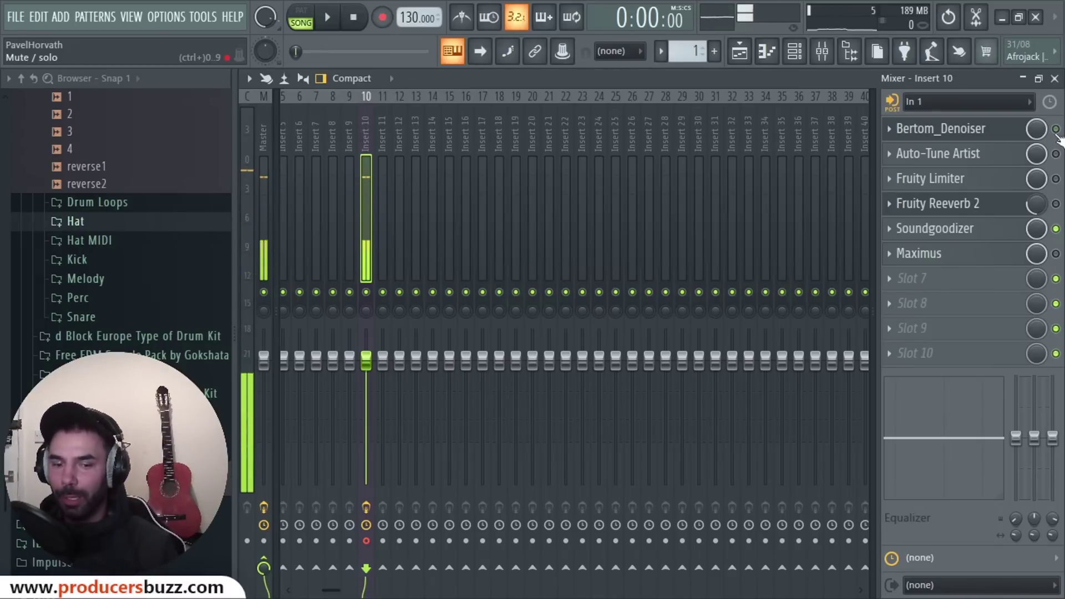
pyautogui.click(1057, 131)
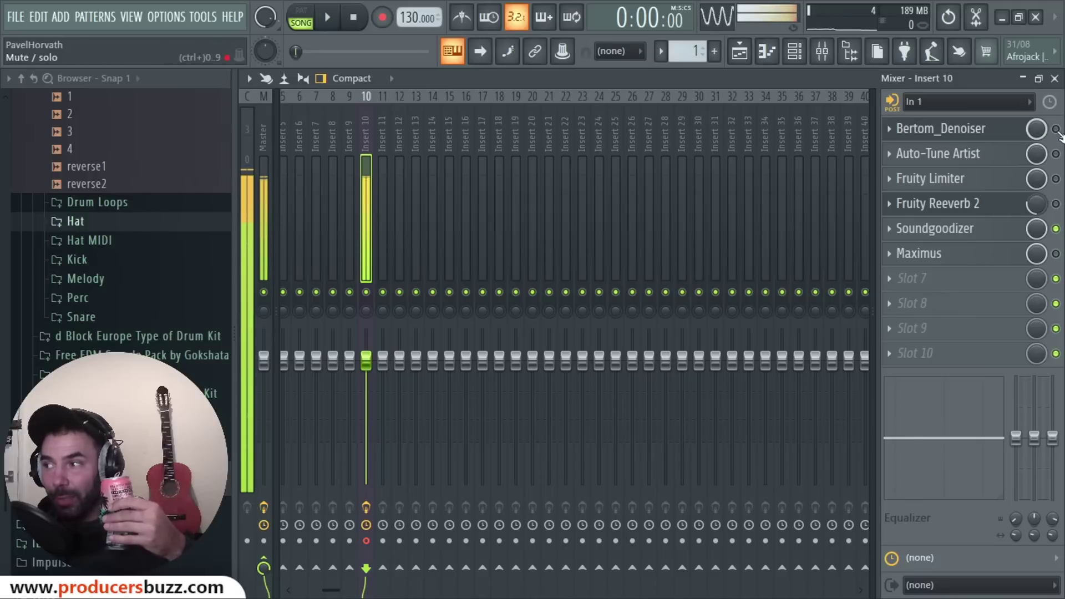
pyautogui.click(1055, 130)
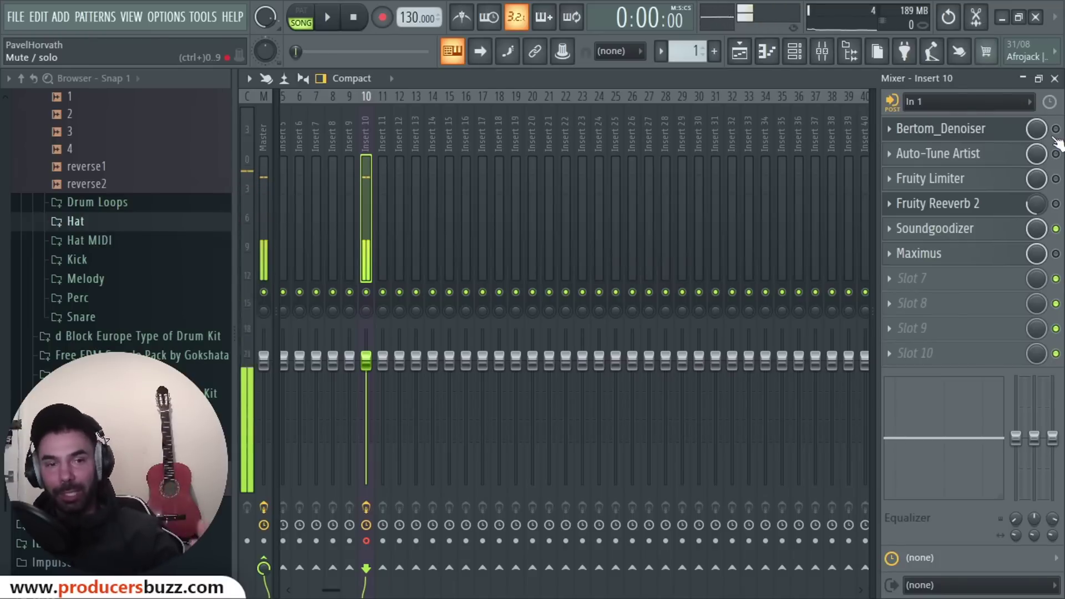
# Switch back to the FL Studio 20 window showing Insert 10's effect chain
pyautogui.hotkey('alt', 'Tab')
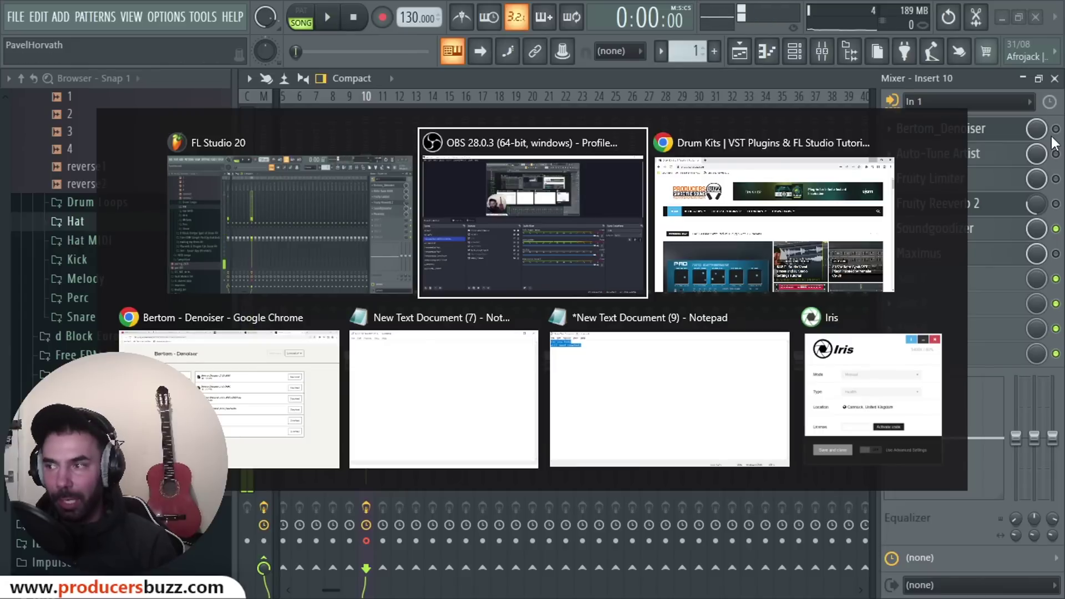
pyautogui.click(326, 221)
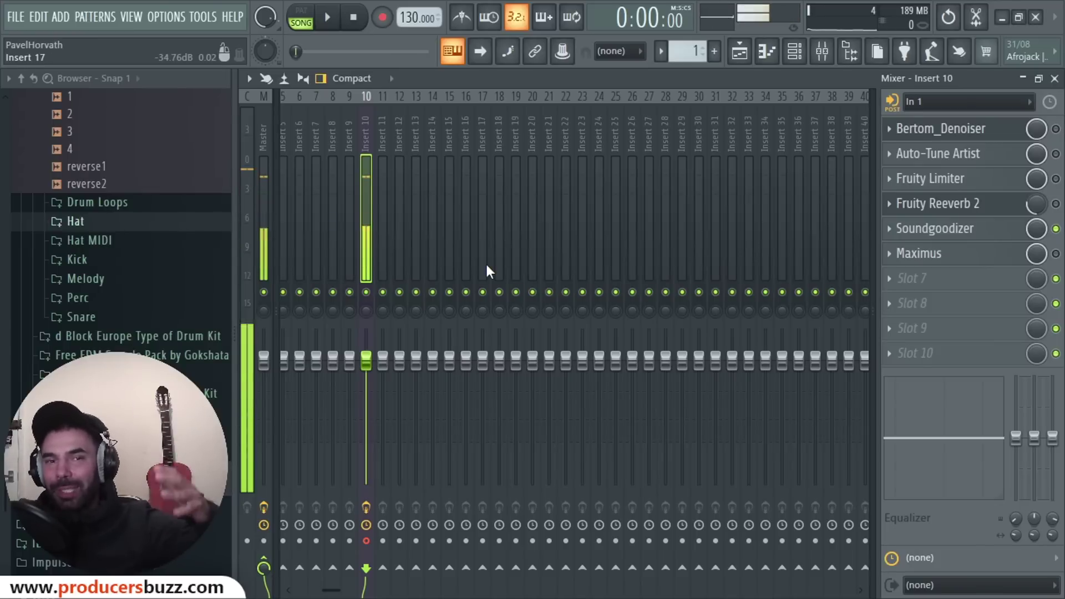